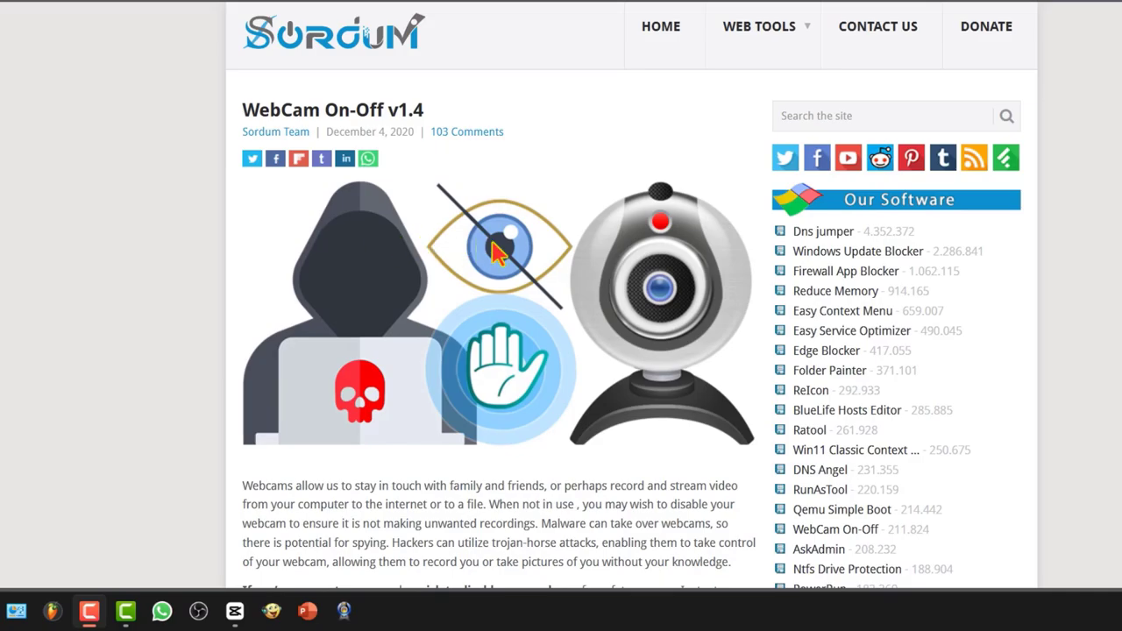
# Step: Review the WebCam On-Off v1.4 page, covering its usage instructions, commands, supported operating systems and supported languages
pyautogui.scroll(-20, 493, 249)
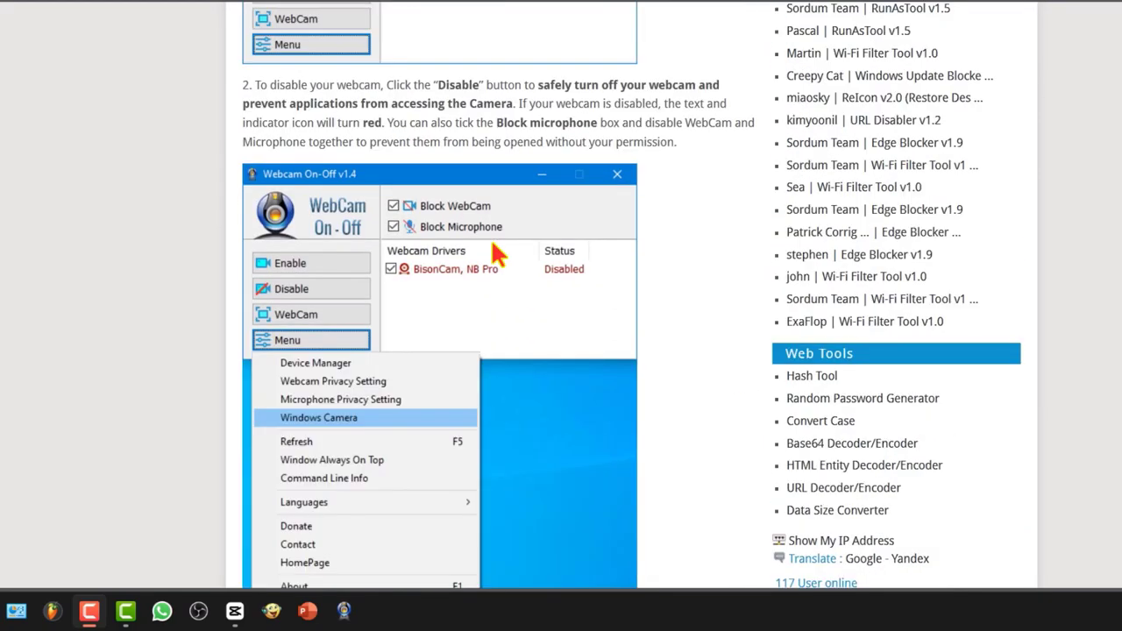
pyautogui.scroll(-5, 494, 253)
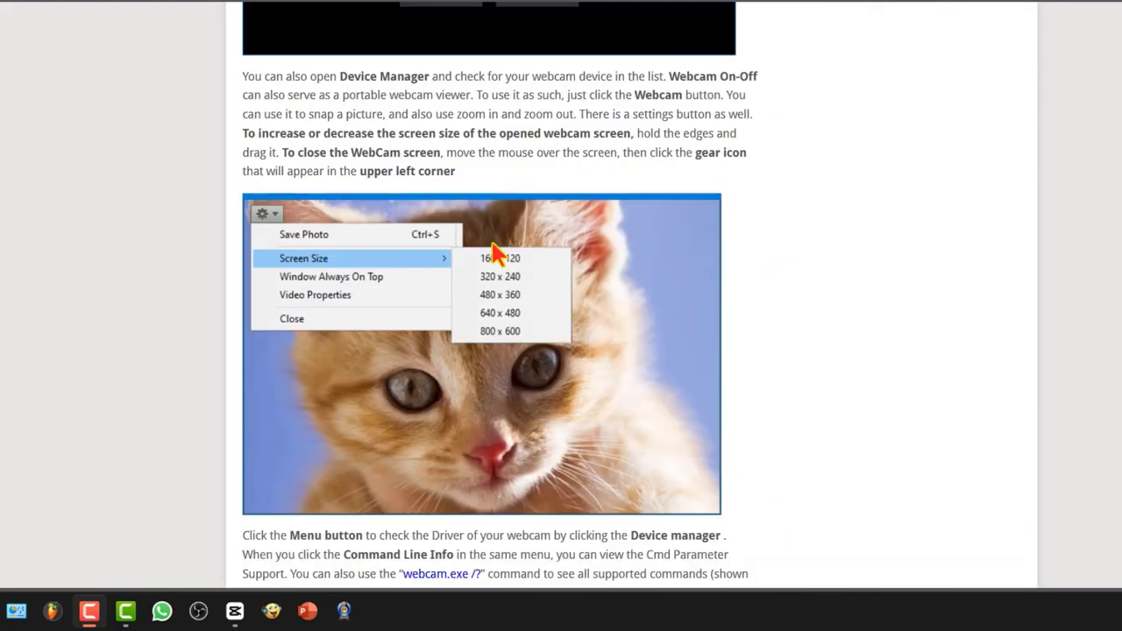
pyautogui.scroll(20, 494, 253)
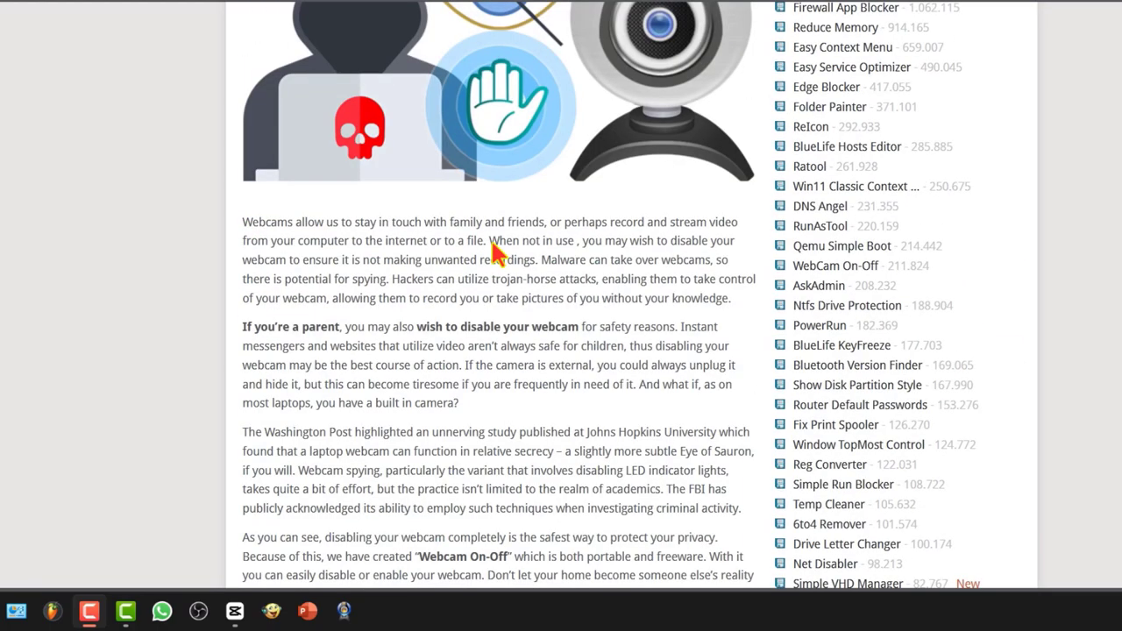
pyautogui.scroll(3, 495, 253)
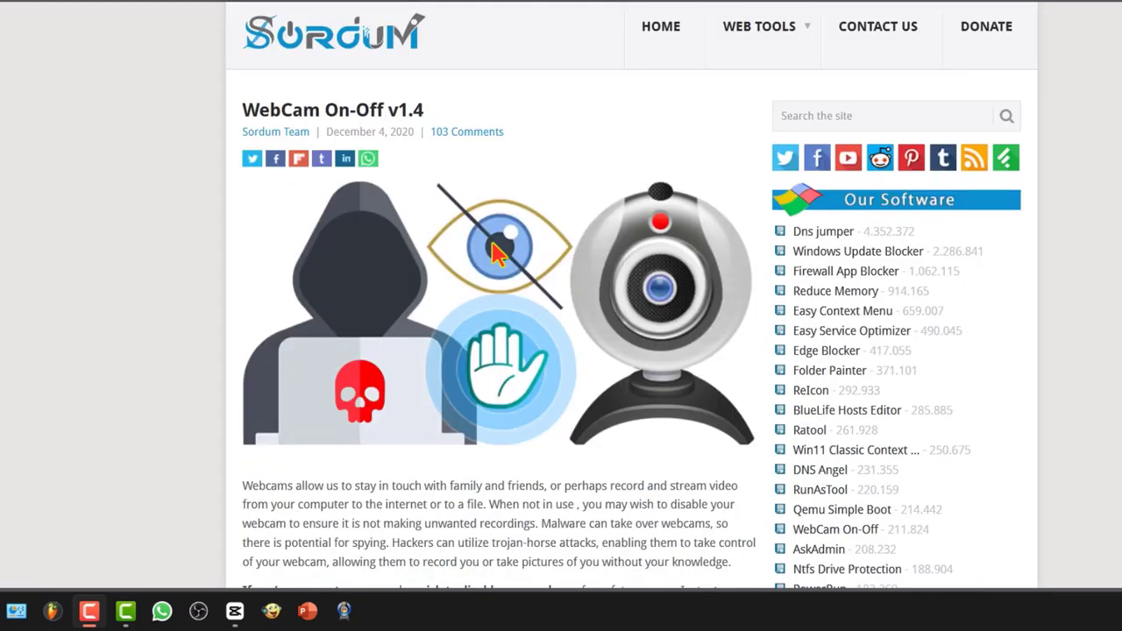
pyautogui.scroll(-20, 494, 253)
pyautogui.scroll(6, 491, 253)
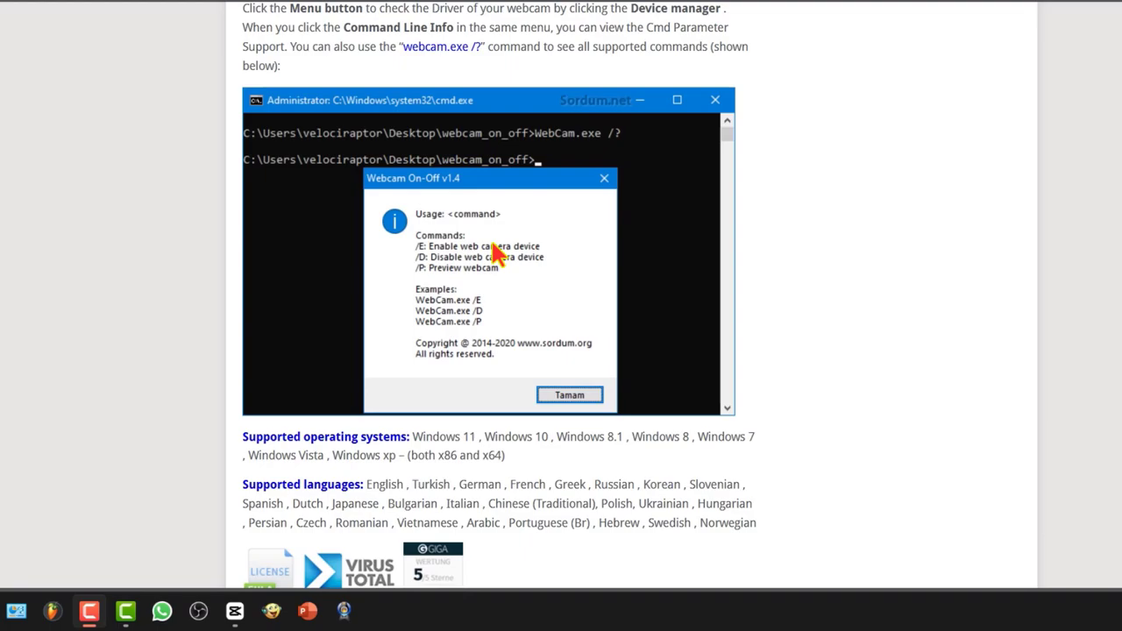
pyautogui.scroll(-3, 494, 253)
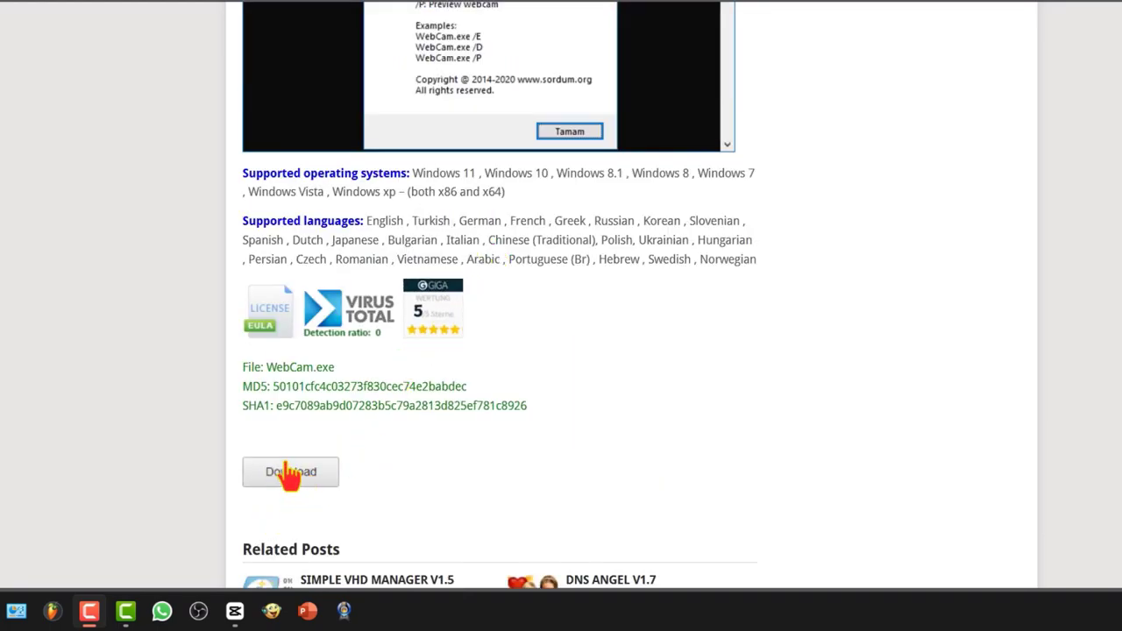
pyautogui.click(543, 193)
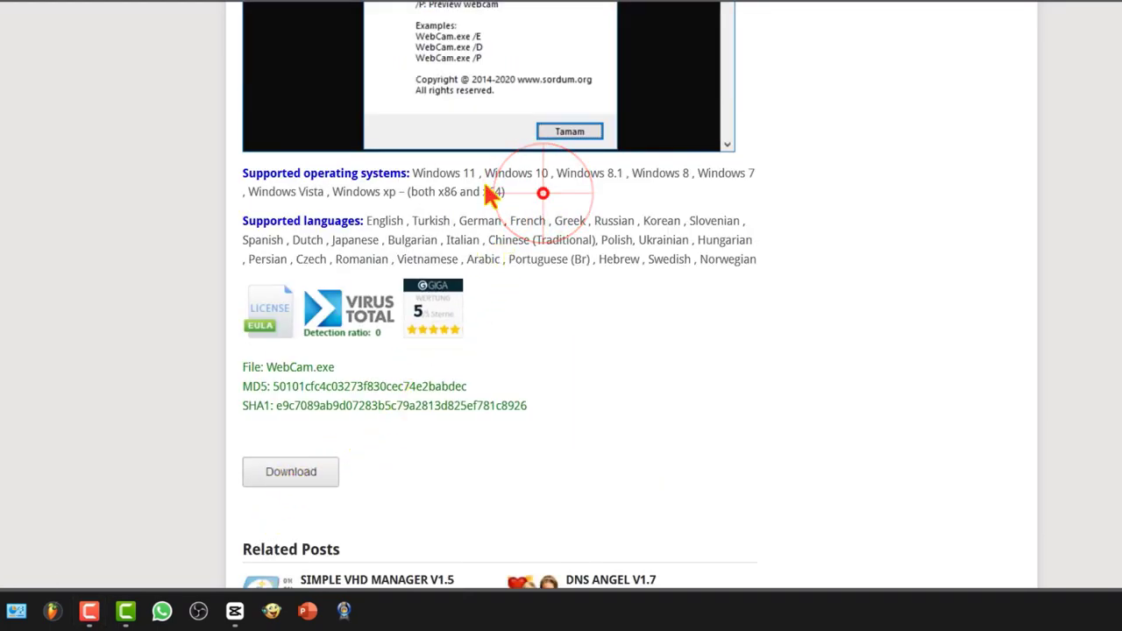
pyautogui.moveTo(489, 184); pyautogui.dragTo(426, 170)
pyautogui.moveTo(792, 261); pyautogui.dragTo(452, 245)
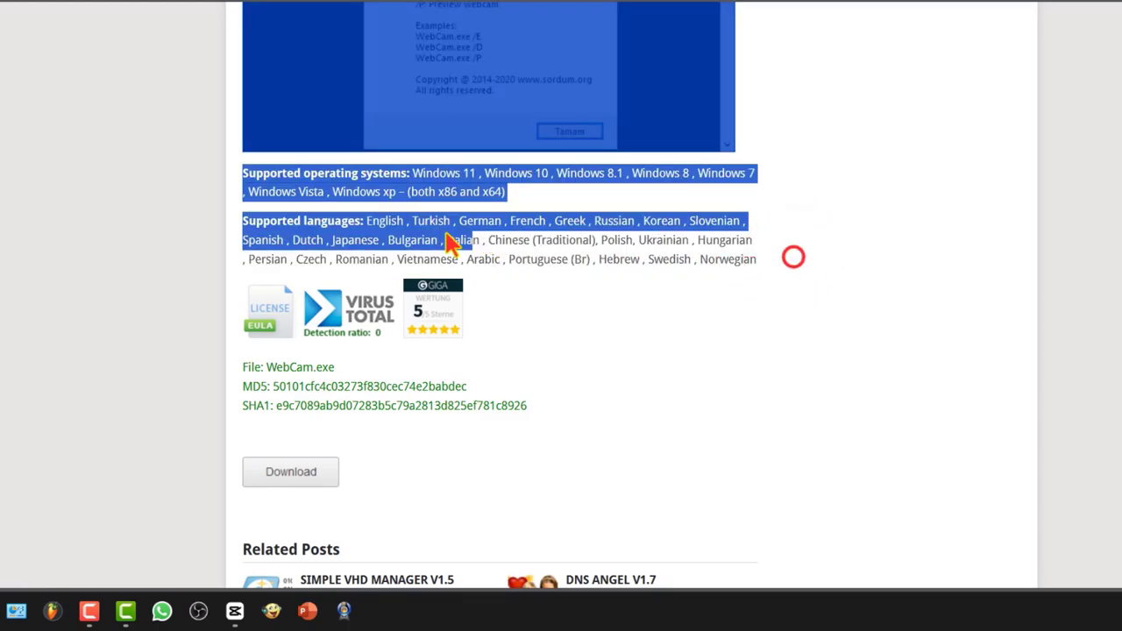
pyautogui.click(781, 465)
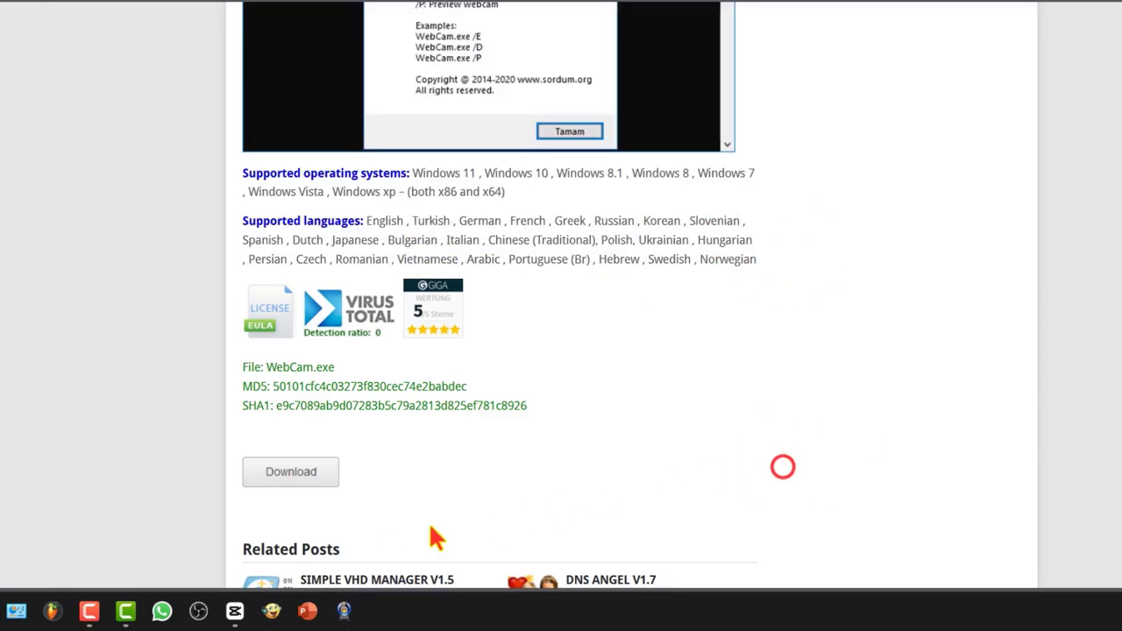
# Step: Download the WebCam On-Off v1.4 zip using the direct download and show the downloaded file in its folder
pyautogui.click(296, 472)
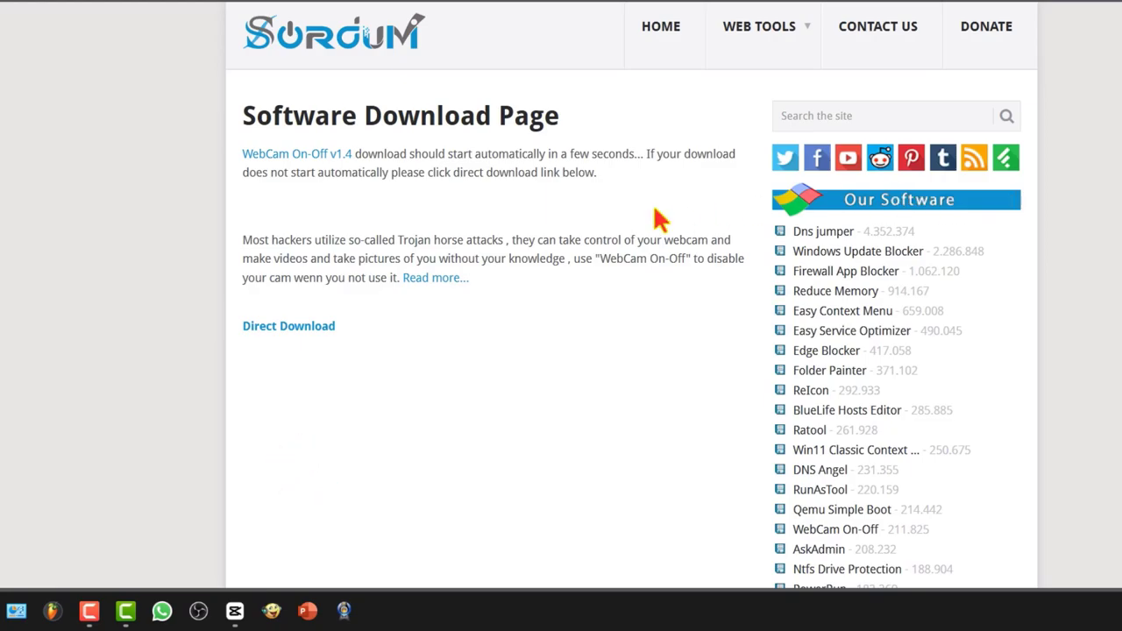
pyautogui.click(302, 328)
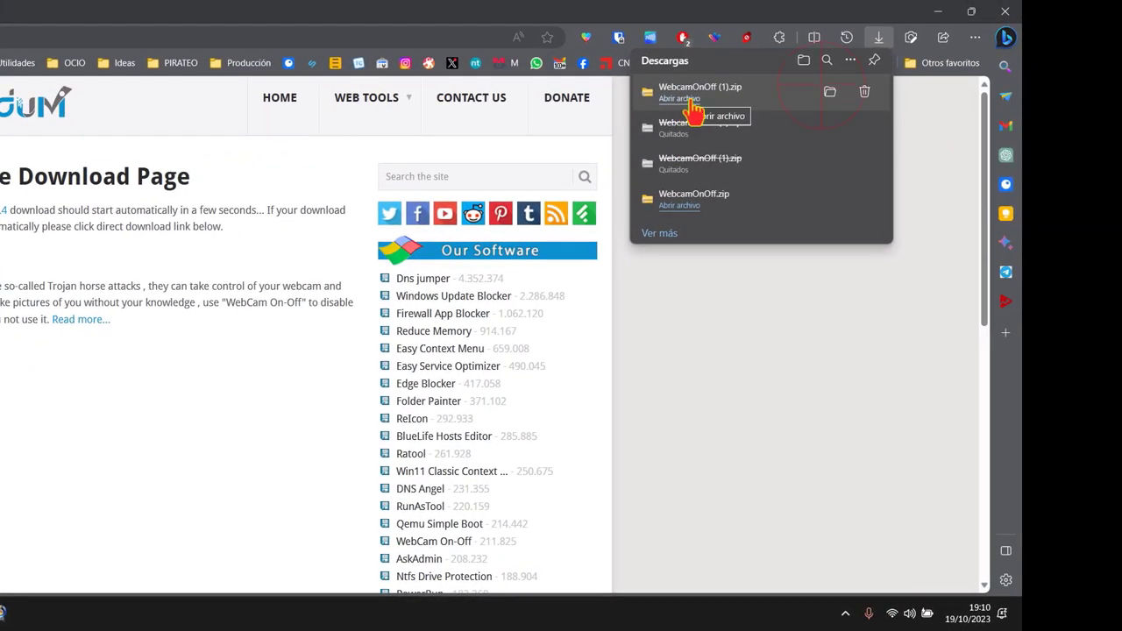
pyautogui.click(829, 91)
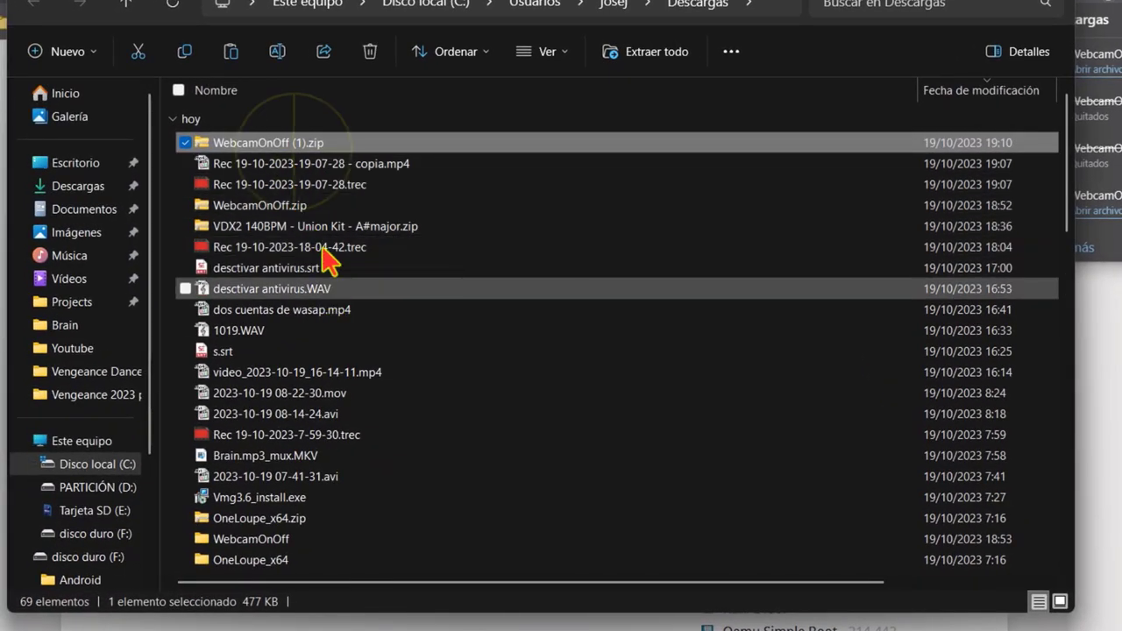
# Step: Extract WebcamOnOff (1).zip to its default destination and open the extracted WebcamOnOff_v1.4 folder
pyautogui.rightClick(307, 142)
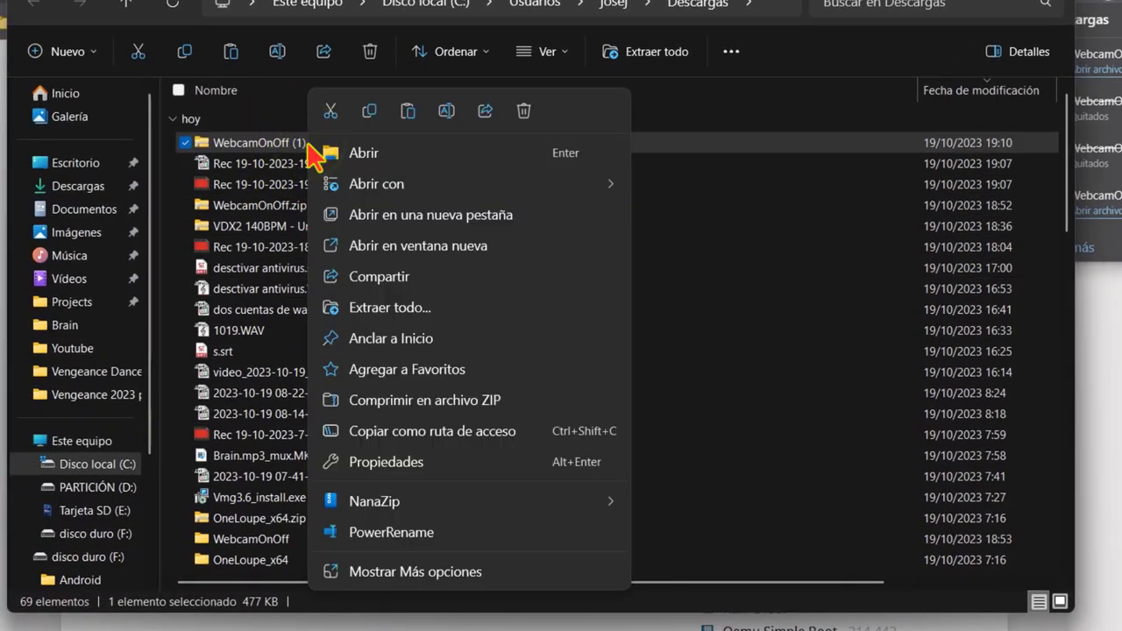
pyautogui.click(394, 305)
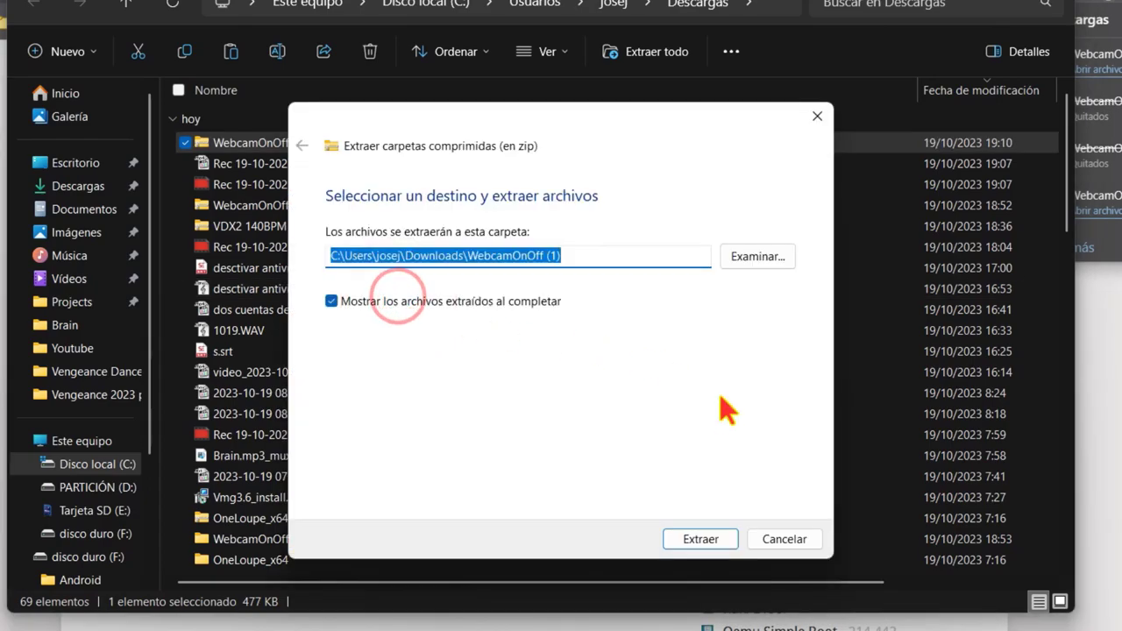
pyautogui.click(702, 539)
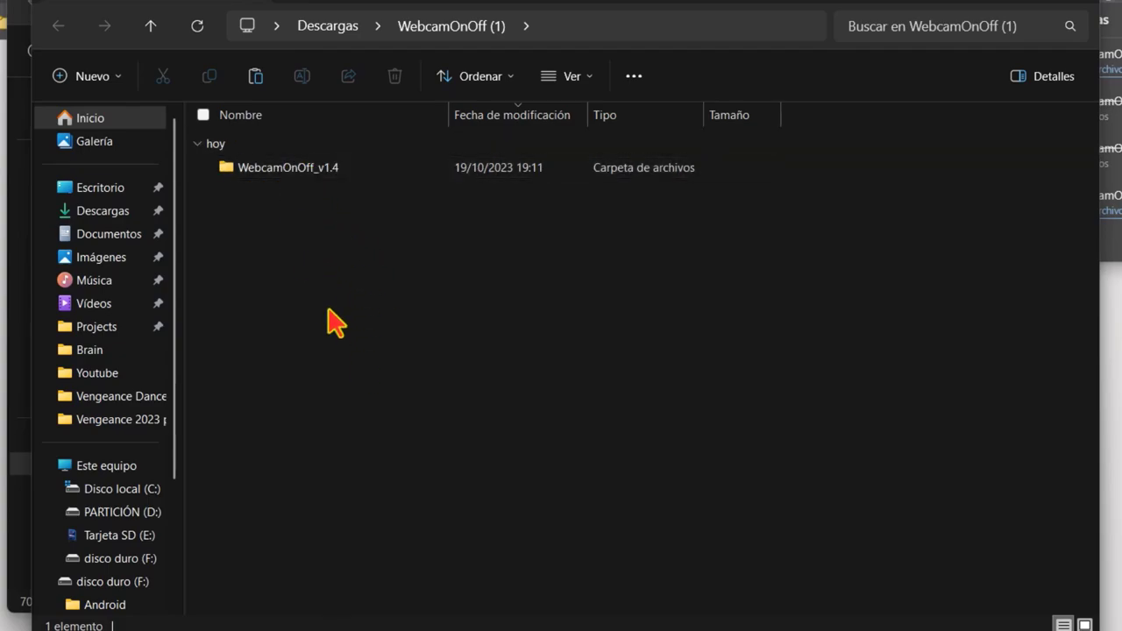
pyautogui.doubleClick(294, 168)
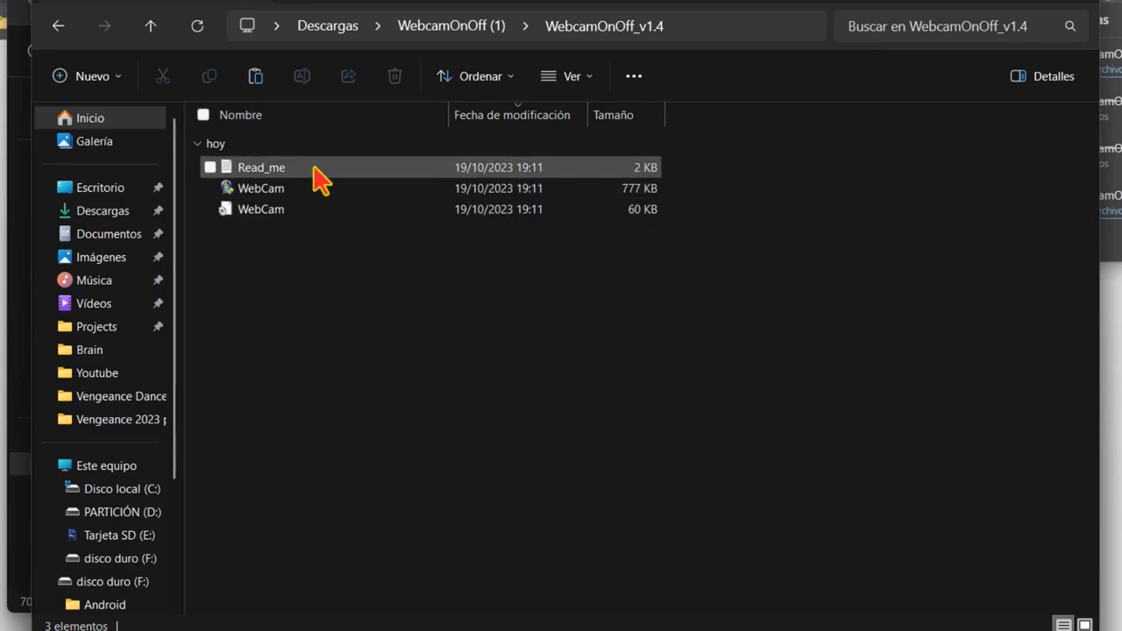
# Step: Show file name extensions for the files in the WebcamOnOff_v1.4 folder
pyautogui.click(556, 75)
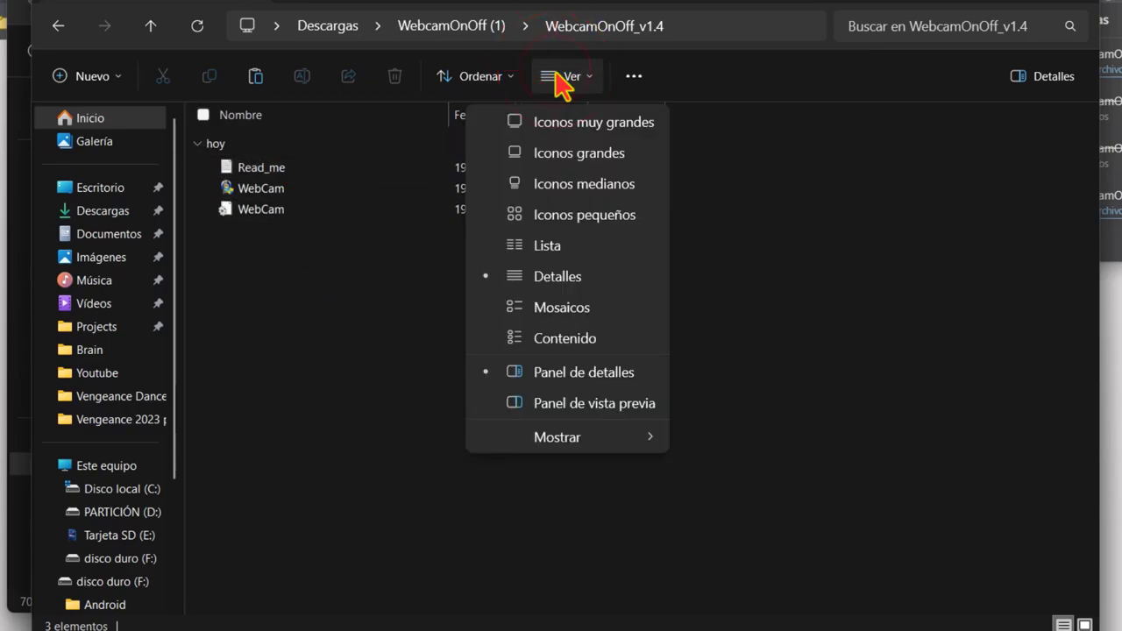
pyautogui.moveTo(584, 442)
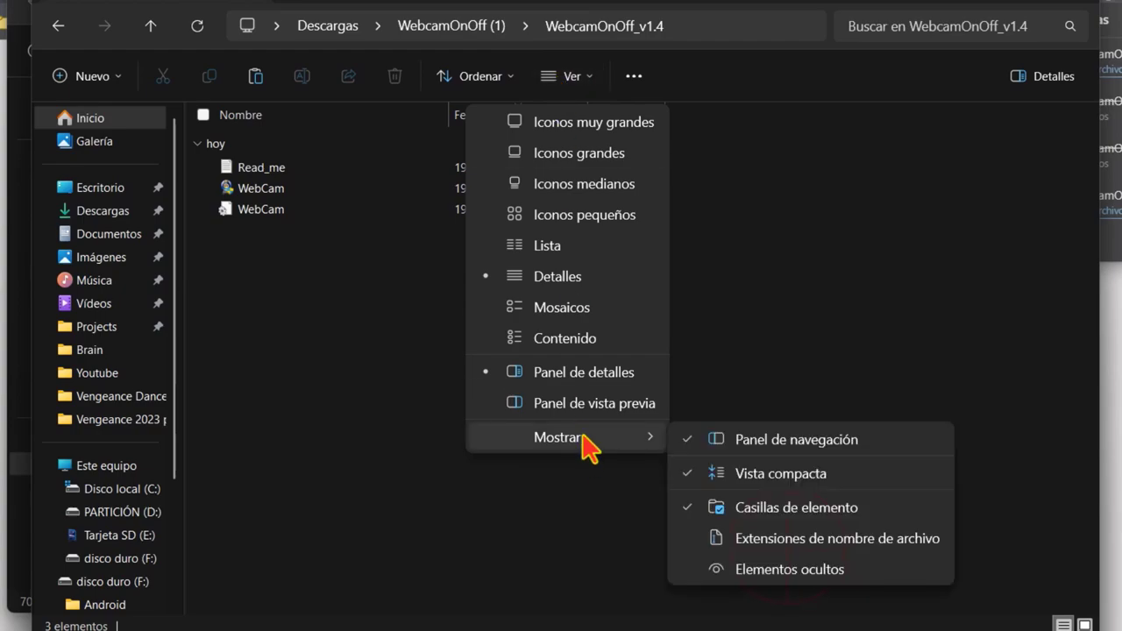
pyautogui.click(802, 538)
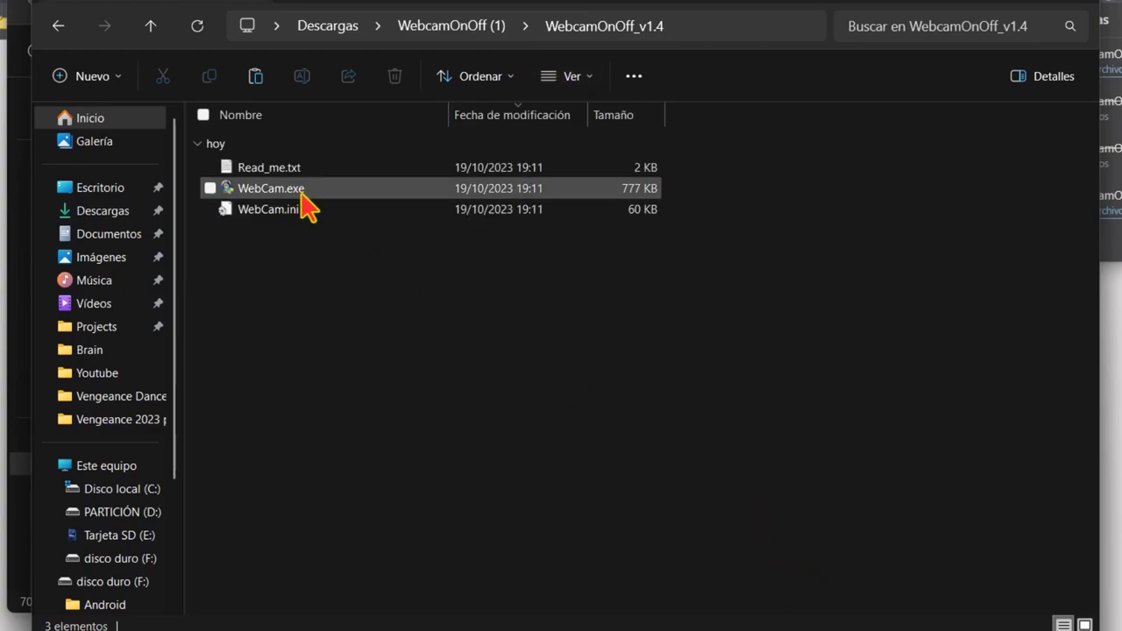
# Step: Launch WebCam.exe from the WebcamOnOff_v1.4 folder, and close the program and folder windows
pyautogui.rightClick(280, 195)
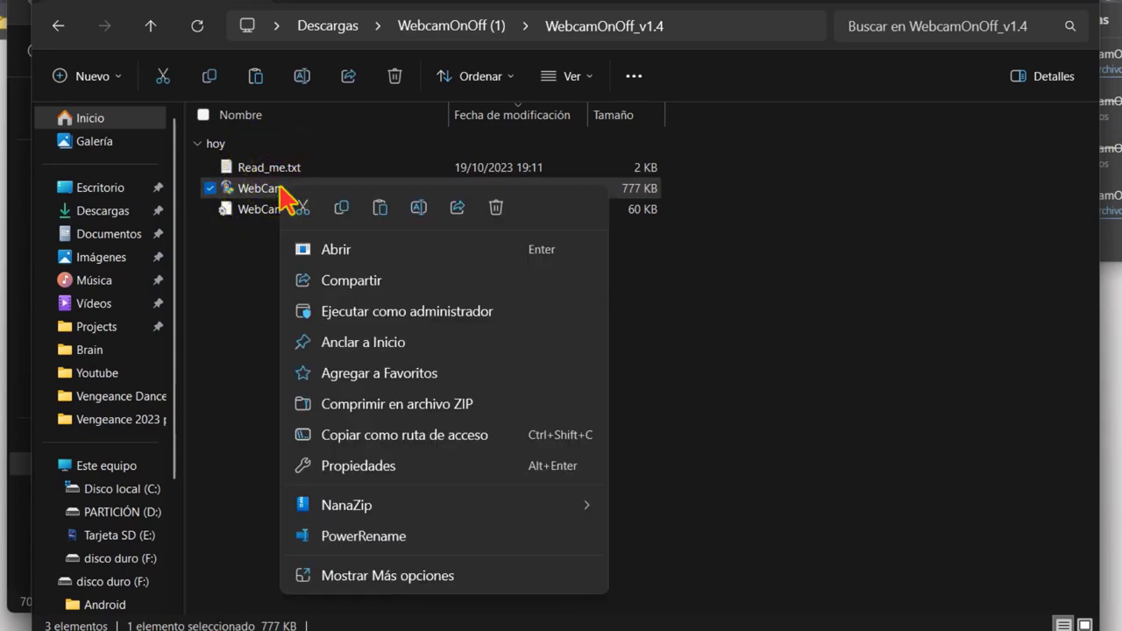
pyautogui.click(386, 571)
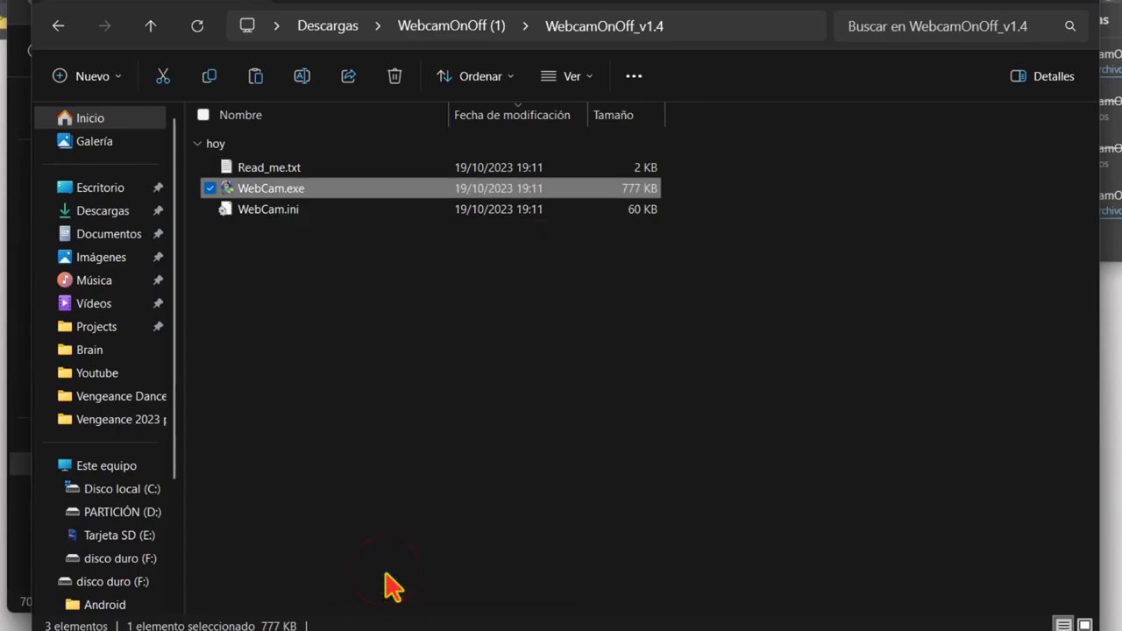
pyautogui.click(409, 402)
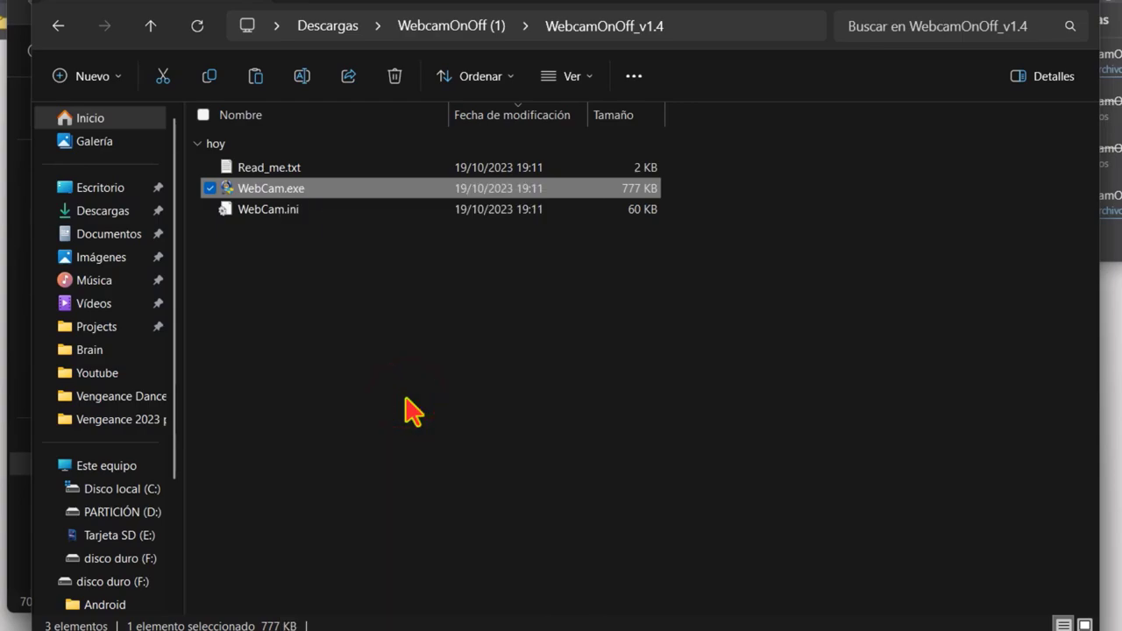
pyautogui.click(301, 201)
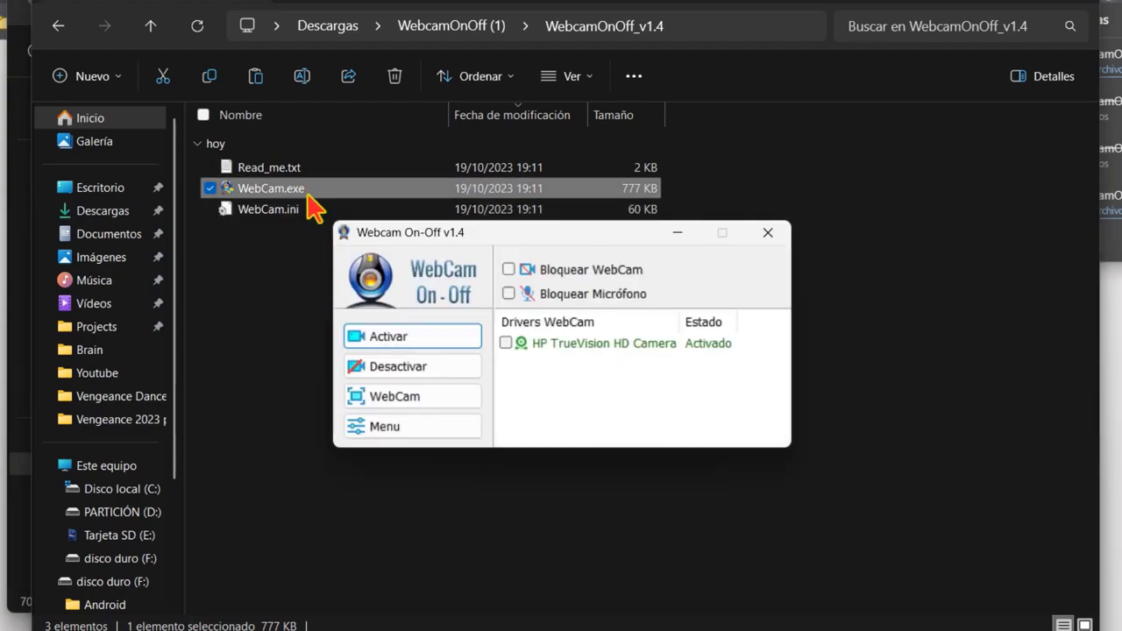
pyautogui.click(520, 226)
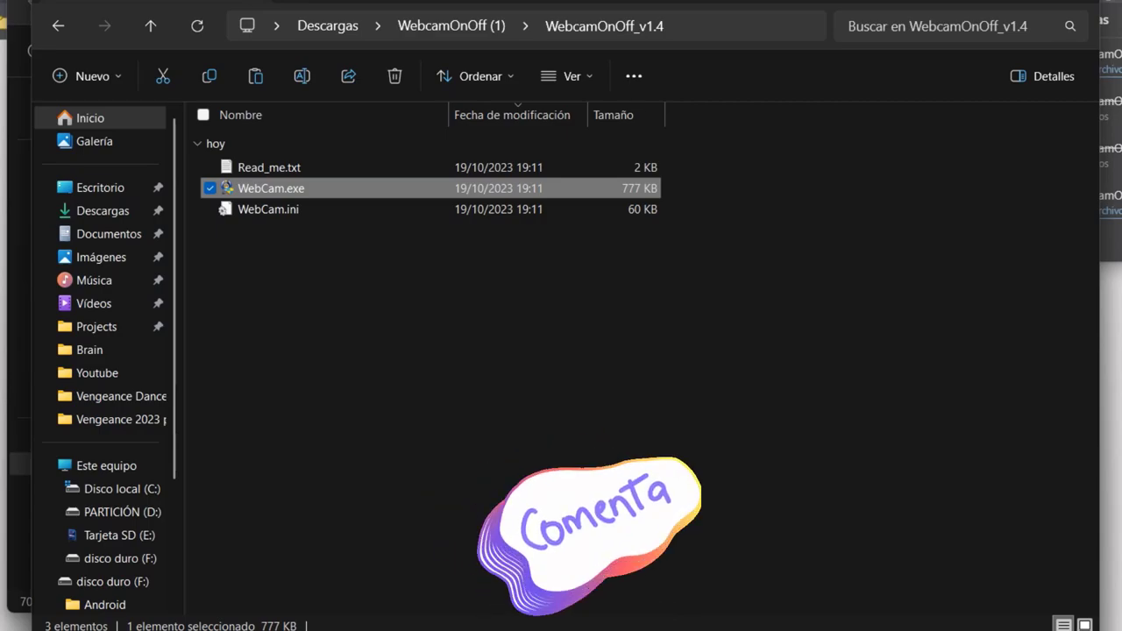
pyautogui.click(1078, 7)
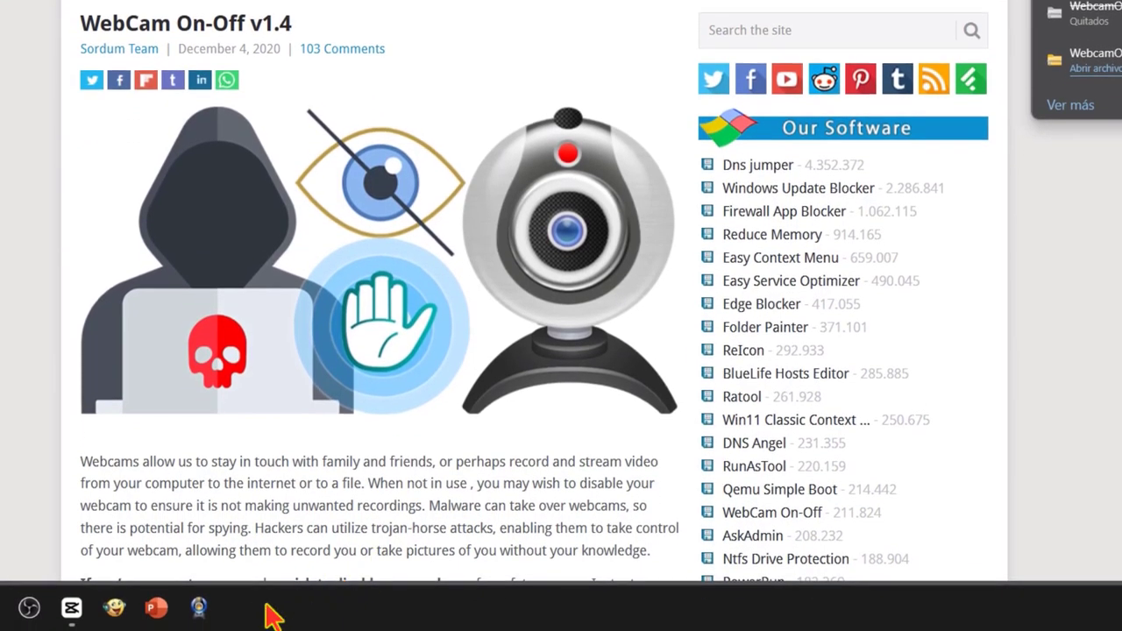
# Step: Reopen Webcam On-Off, reposition its window on the desktop and select the HP TrueVision HD Camera driver
pyautogui.click(207, 607)
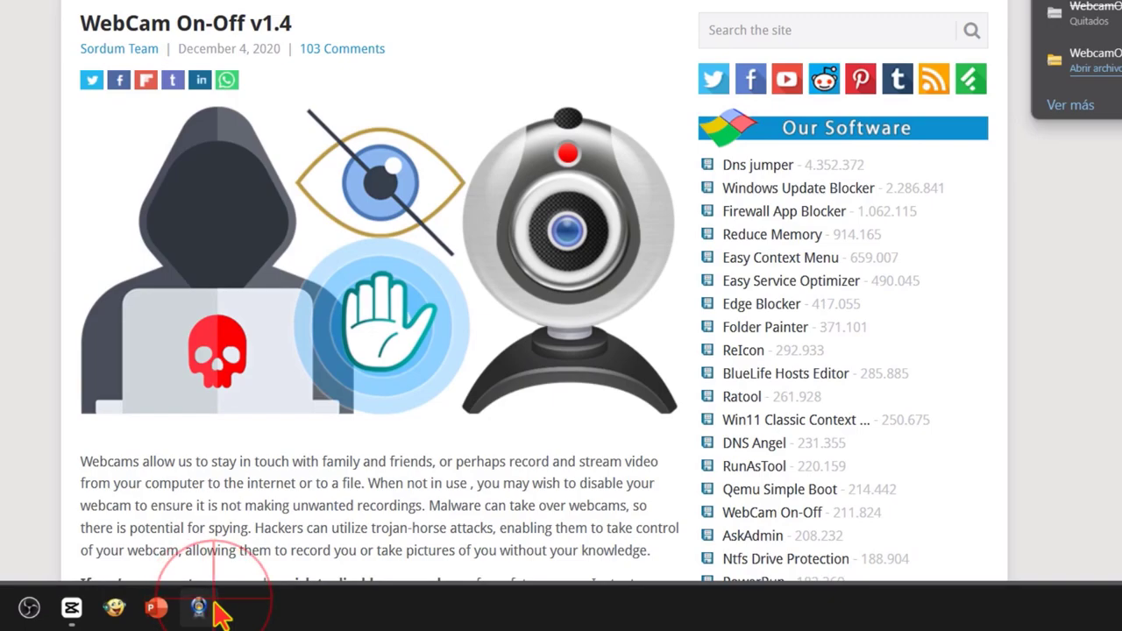
pyautogui.moveTo(548, 86); pyautogui.dragTo(279, 336)
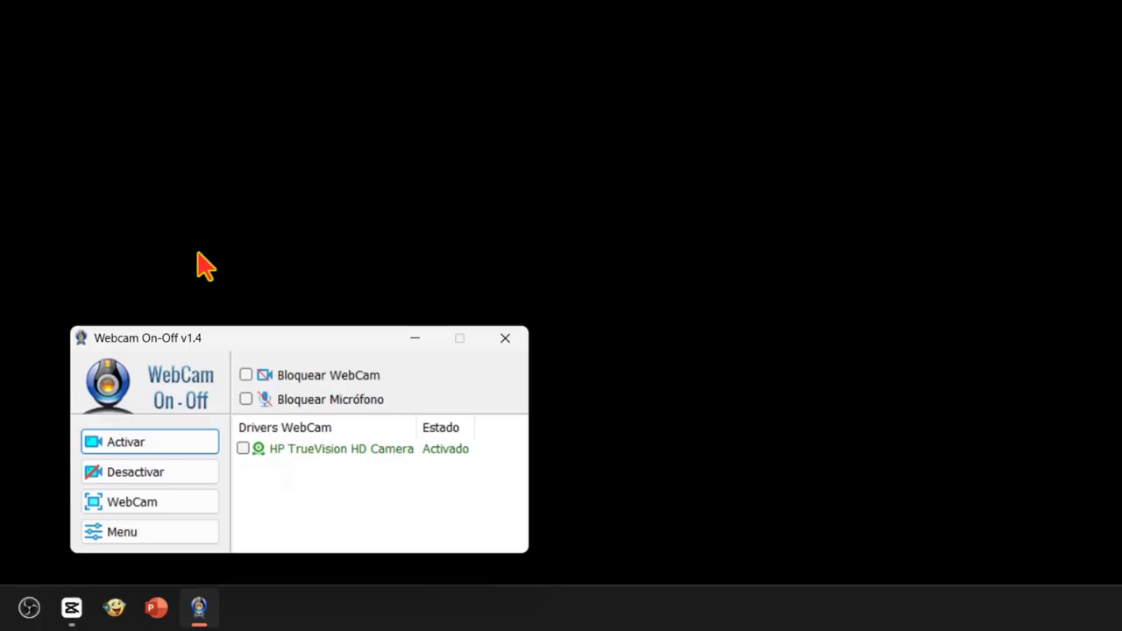
pyautogui.click(243, 448)
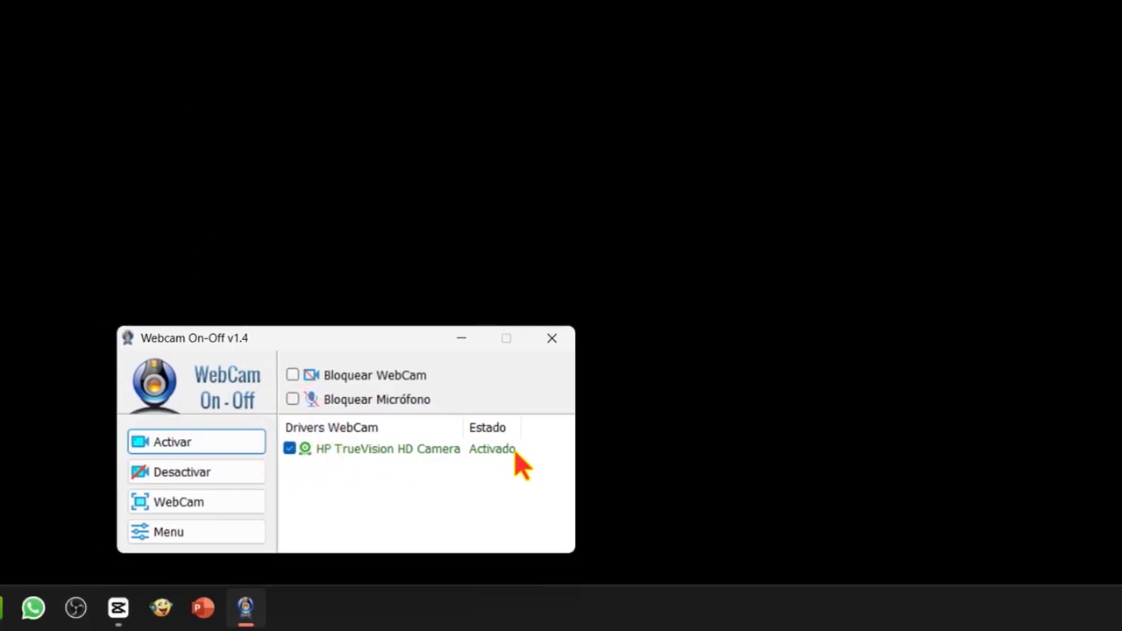
# Step: Search the system for "cama", open the Cámara app and place the Webcam On-Off window beside it
pyautogui.click(40, 611)
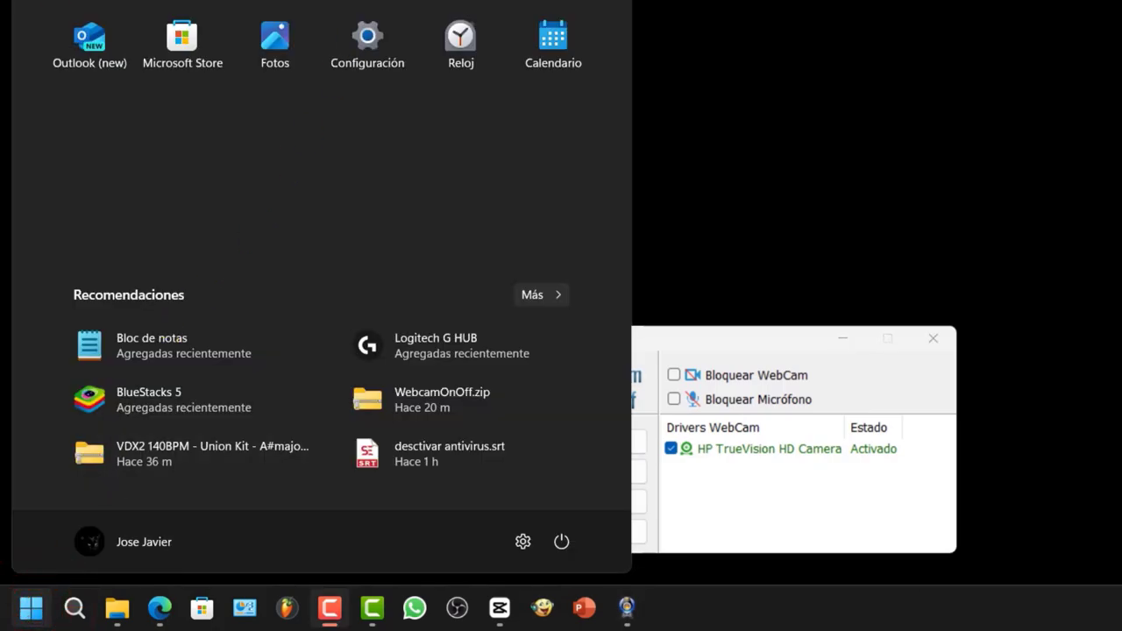
pyautogui.click(199, 49)
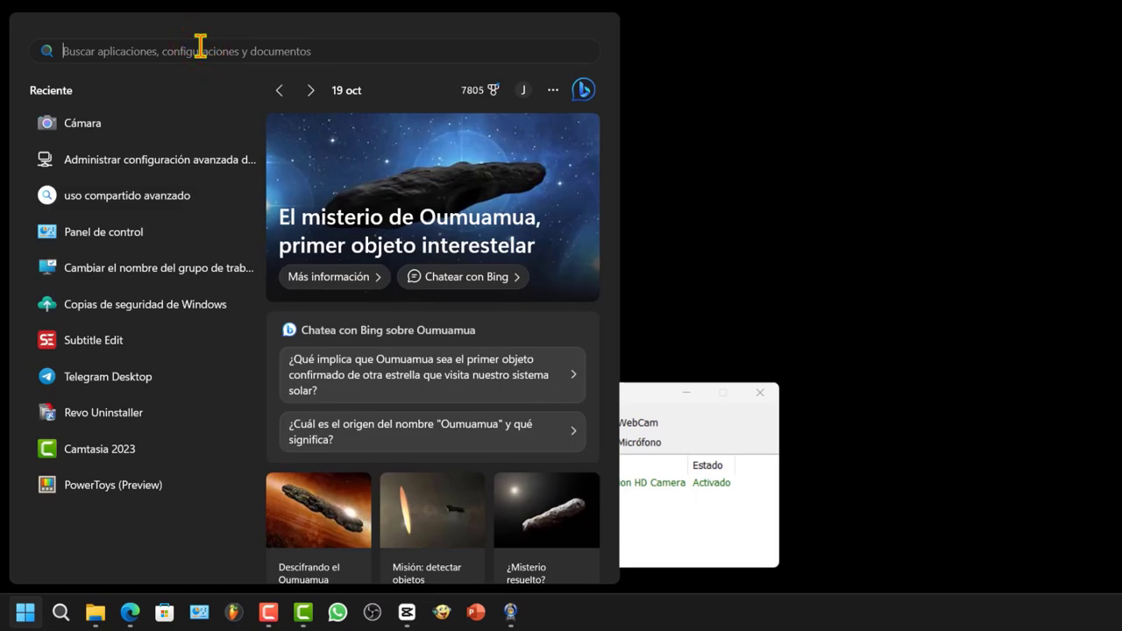
pyautogui.write('cama')
pyautogui.click(140, 171)
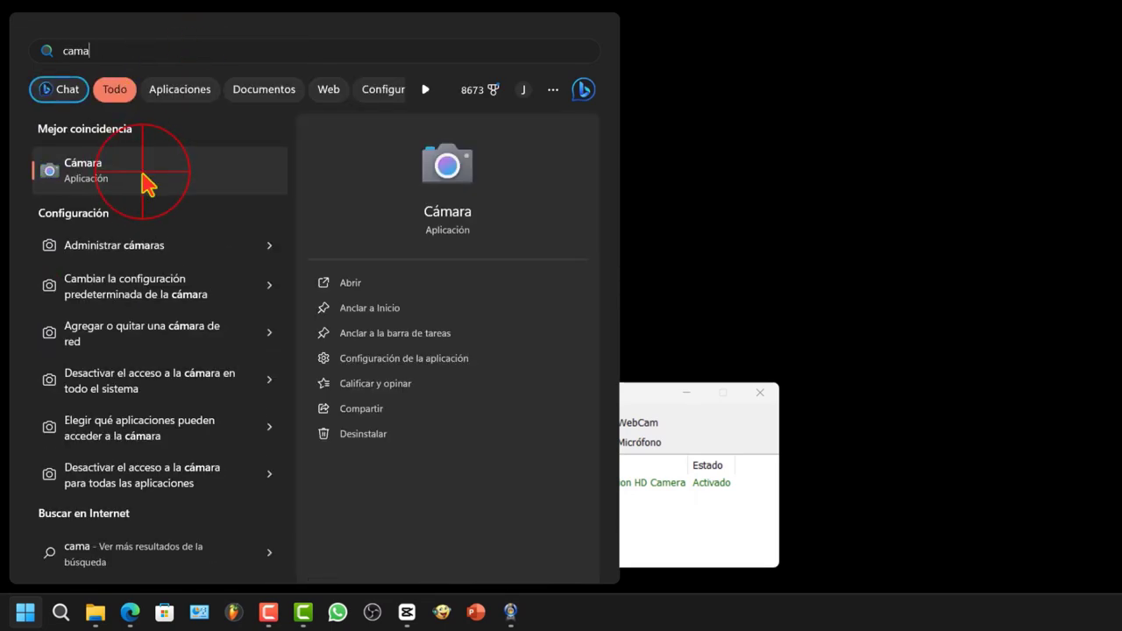
pyautogui.moveTo(631, 393); pyautogui.dragTo(748, 395)
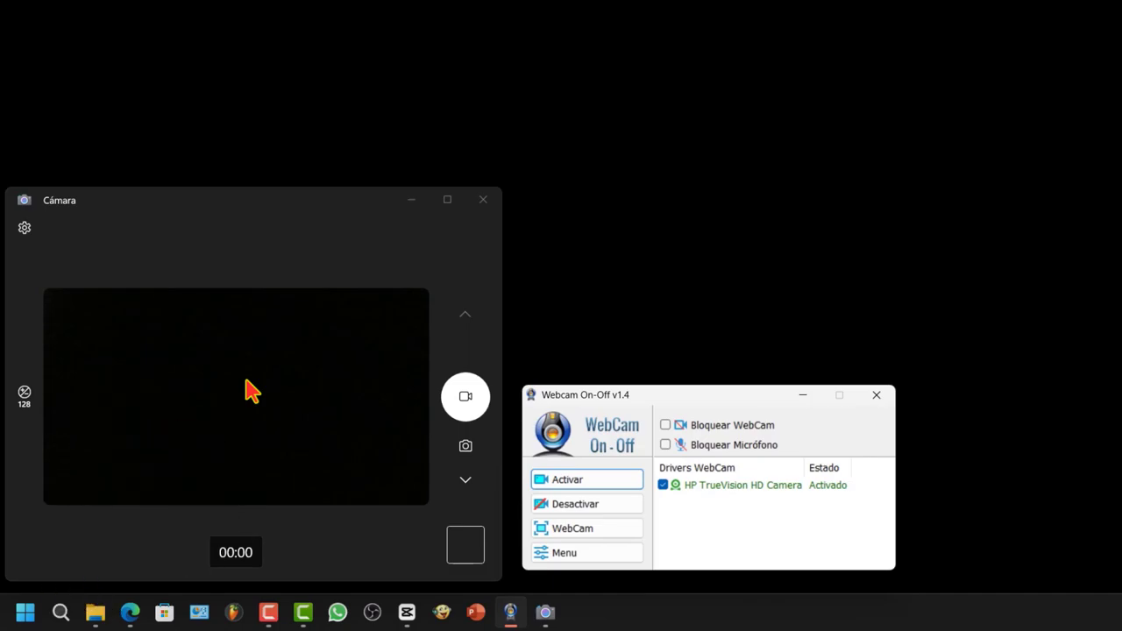
# Step: Disable the selected HP TrueVision HD Camera in Webcam On-Off to test it in Cámara, and enable it again
pyautogui.click(610, 509)
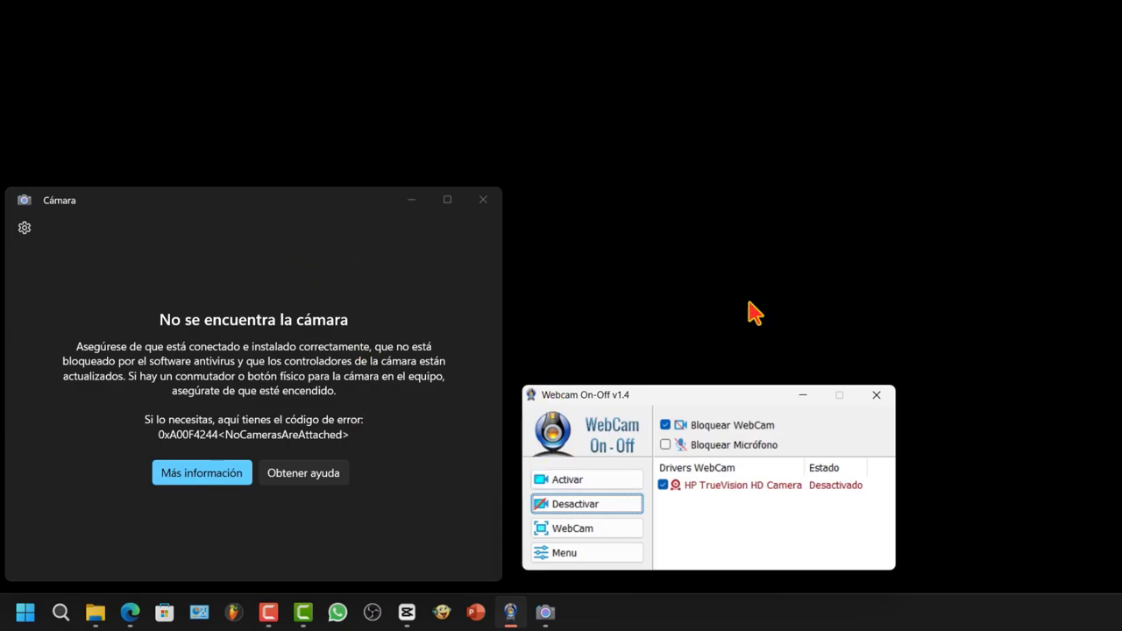
pyautogui.click(607, 480)
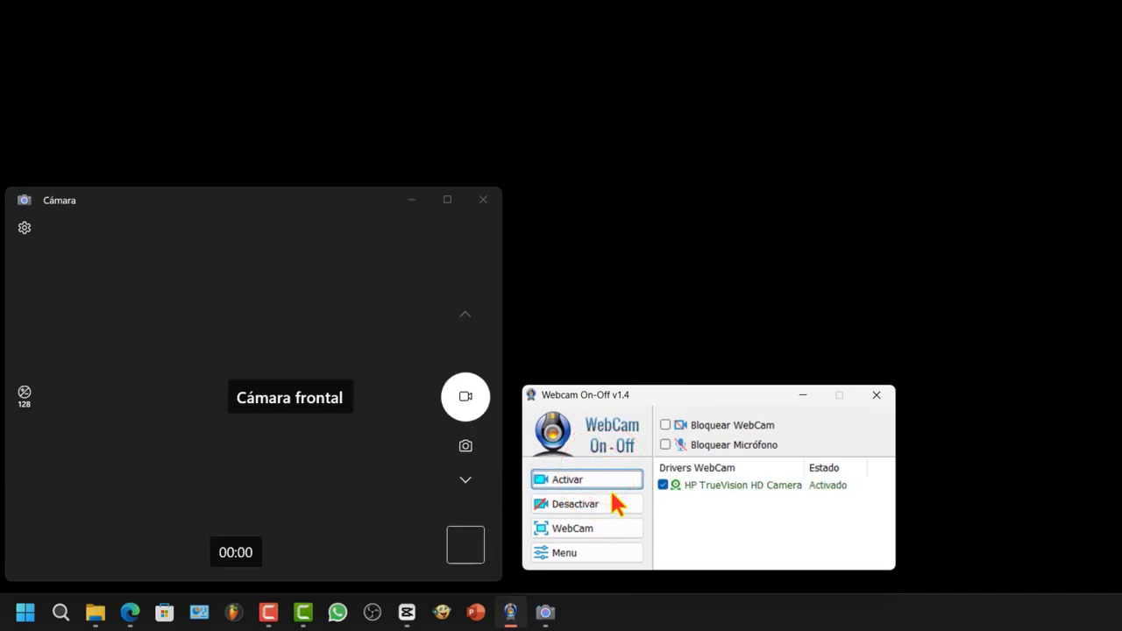
# Step: Toggle the Bloquear WebCam and Bloquear Micrófono options in Webcam On-Off
pyautogui.click(657, 430)
pyautogui.click(664, 444)
pyautogui.click(664, 445)
pyautogui.click(664, 425)
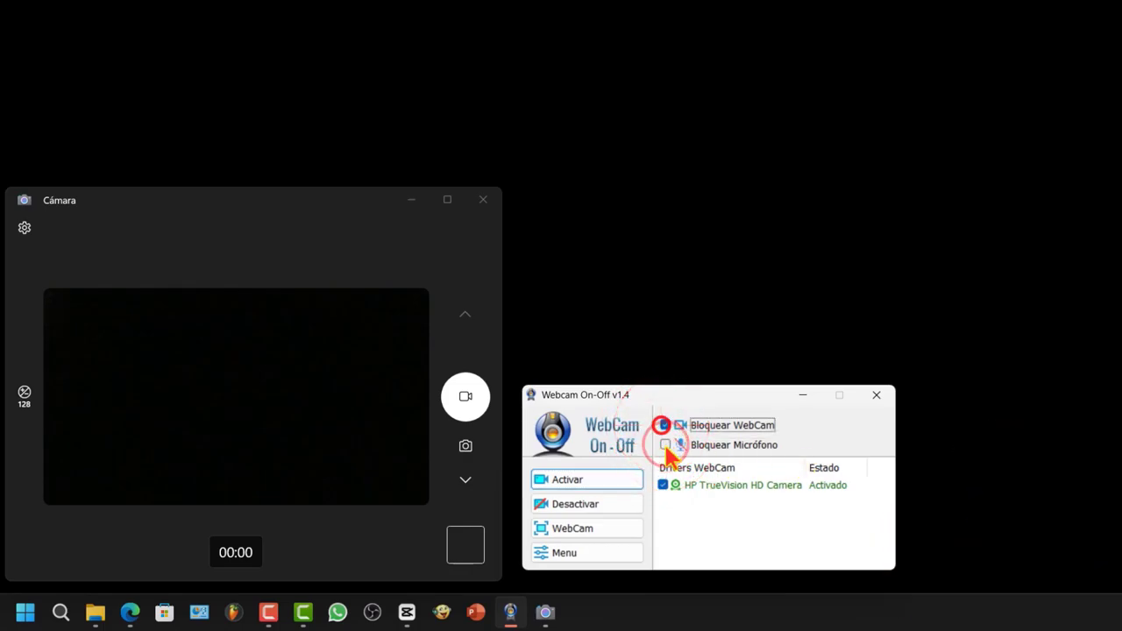
# Step: Turn off Bloquear WebCam and open the Administrador de dispositivos through Webcam On-Off
pyautogui.click(664, 425)
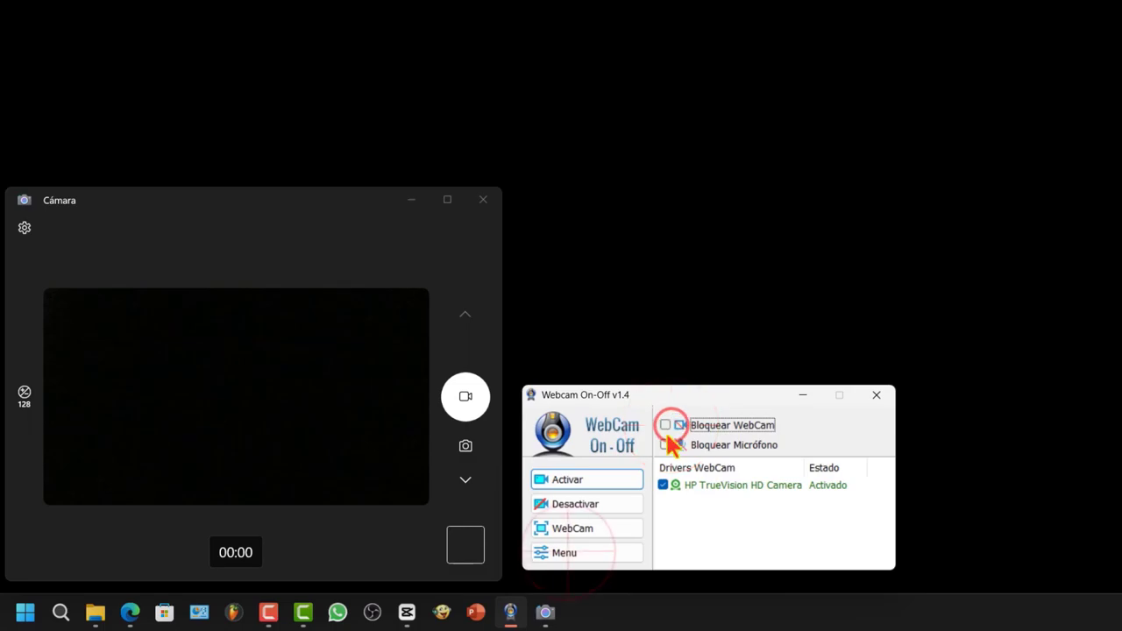
pyautogui.click(580, 556)
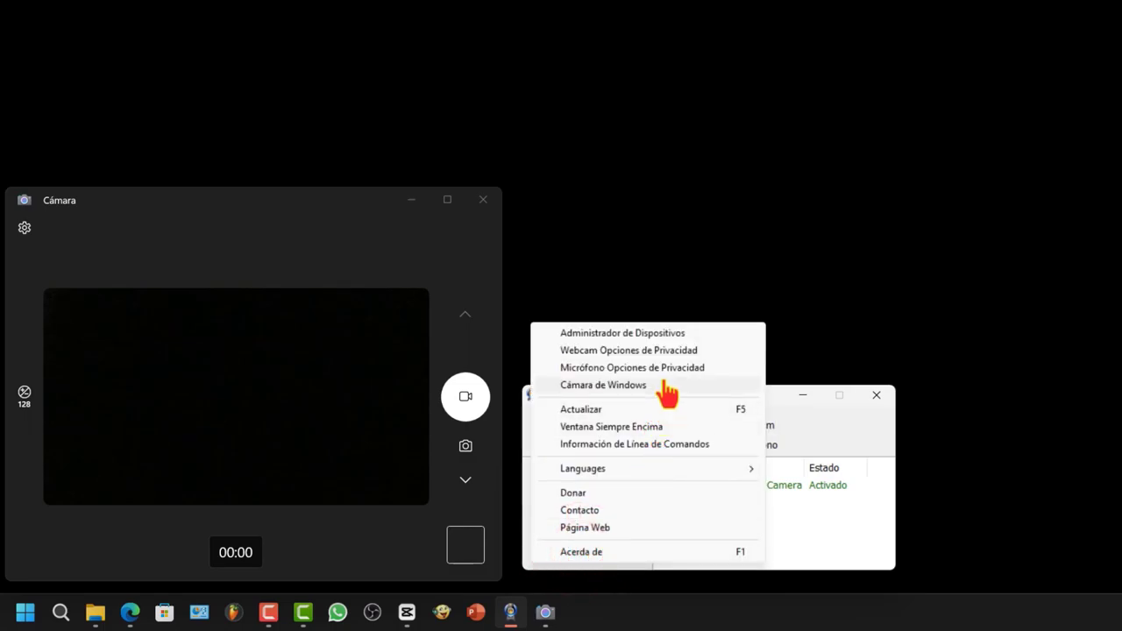
pyautogui.moveTo(653, 473)
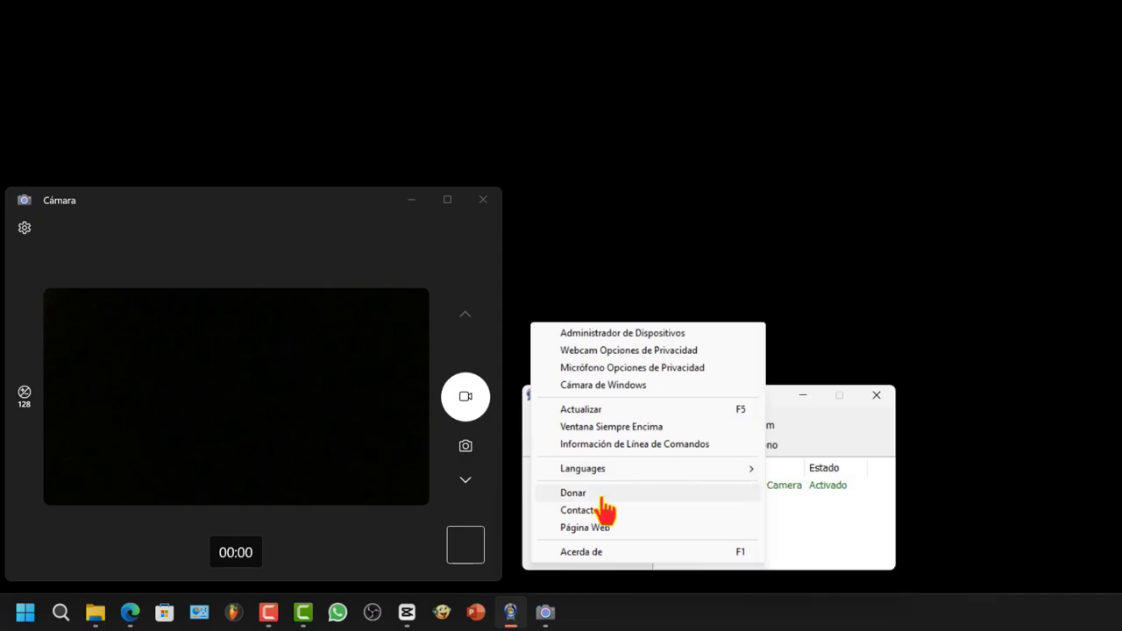
pyautogui.click(628, 333)
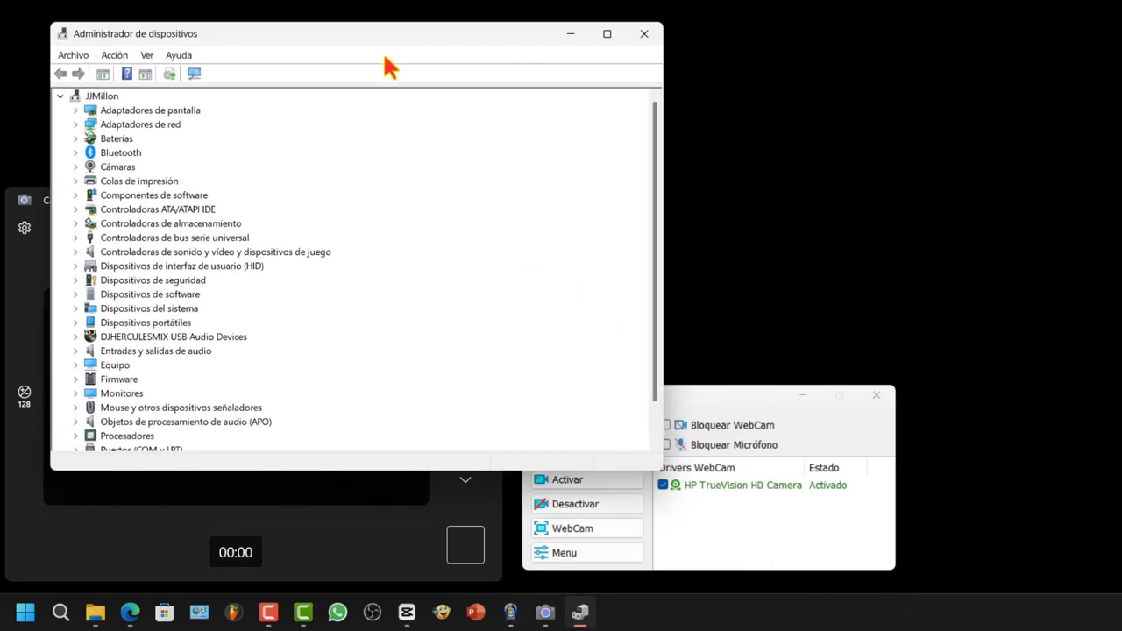
# Step: Fit the Administrador de dispositivos window beside Webcam On-Off and show the available actions for HP TrueVision HD Camera under Cámaras
pyautogui.moveTo(646, 156); pyautogui.dragTo(492, 177)
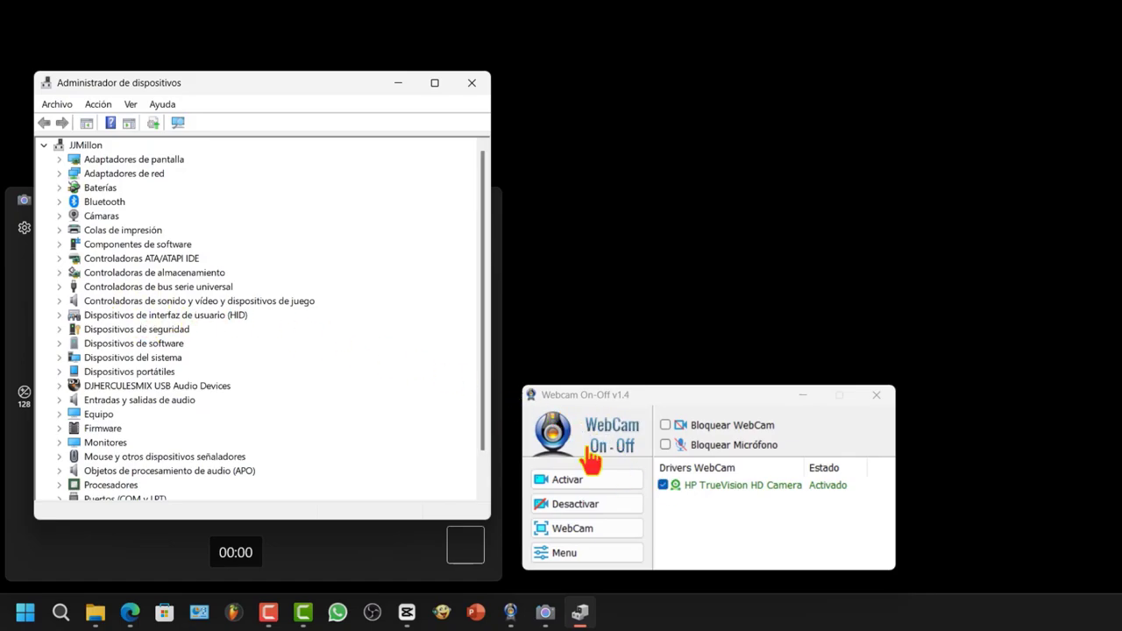
pyautogui.click(59, 215)
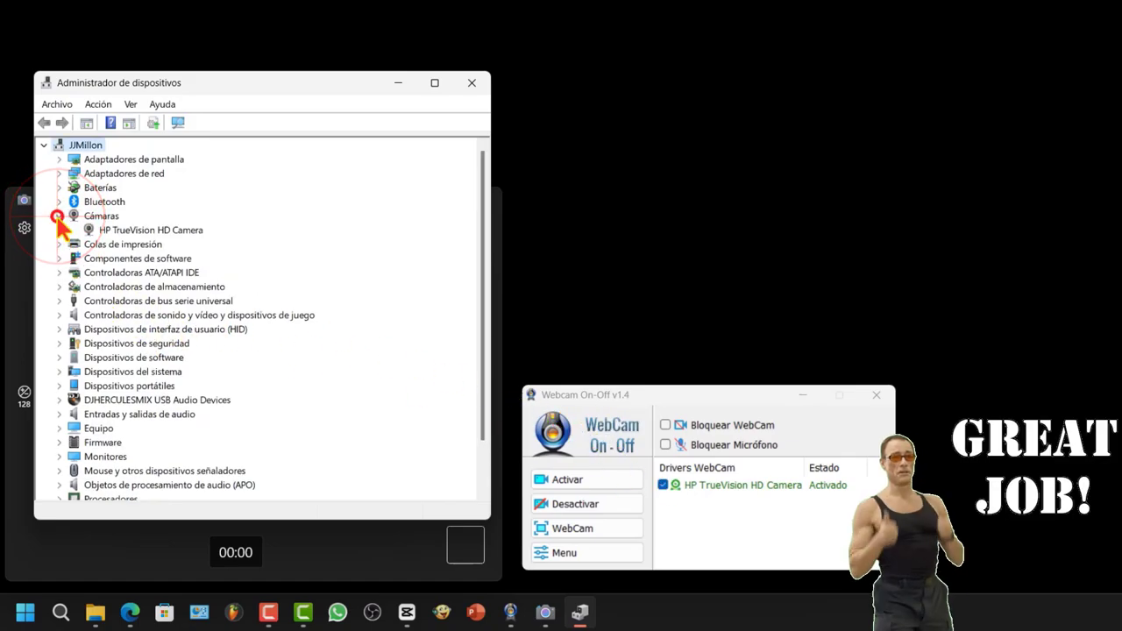
pyautogui.rightClick(128, 235)
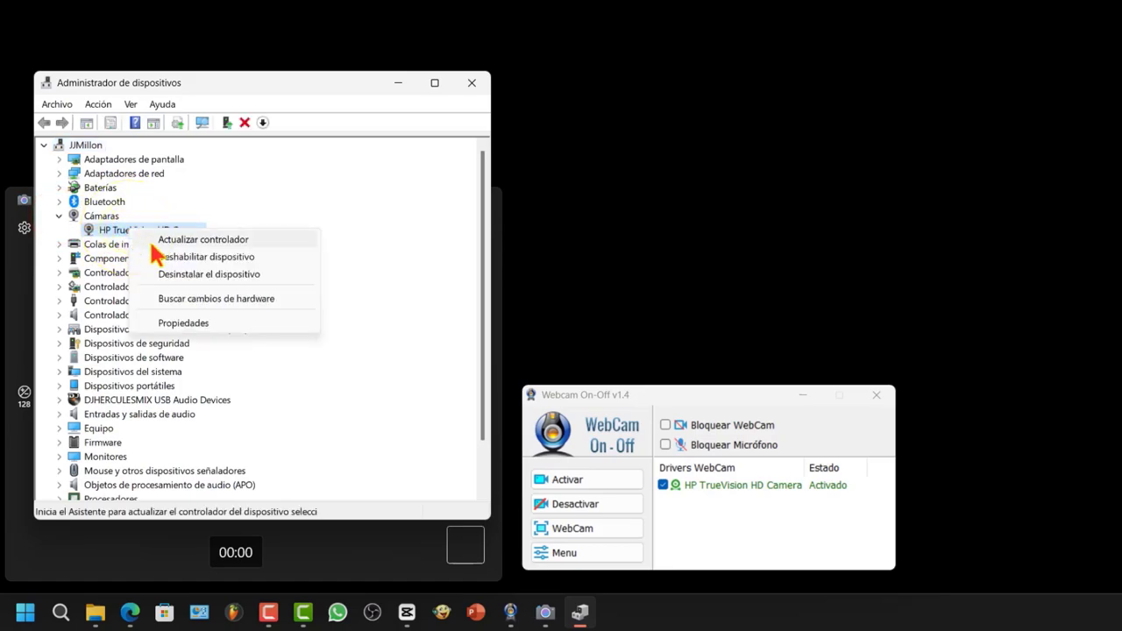
# Step: Disable the HP TrueVision HD Camera in Webcam On-Off and try to open its webcam preview
pyautogui.click(586, 506)
pyautogui.click(585, 507)
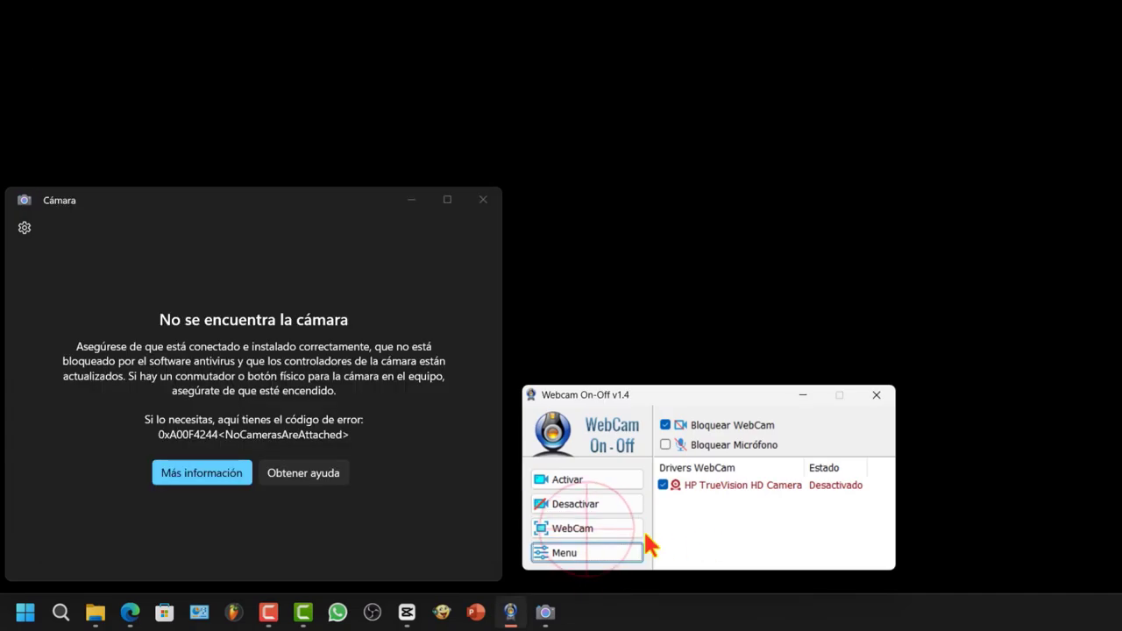
pyautogui.click(596, 533)
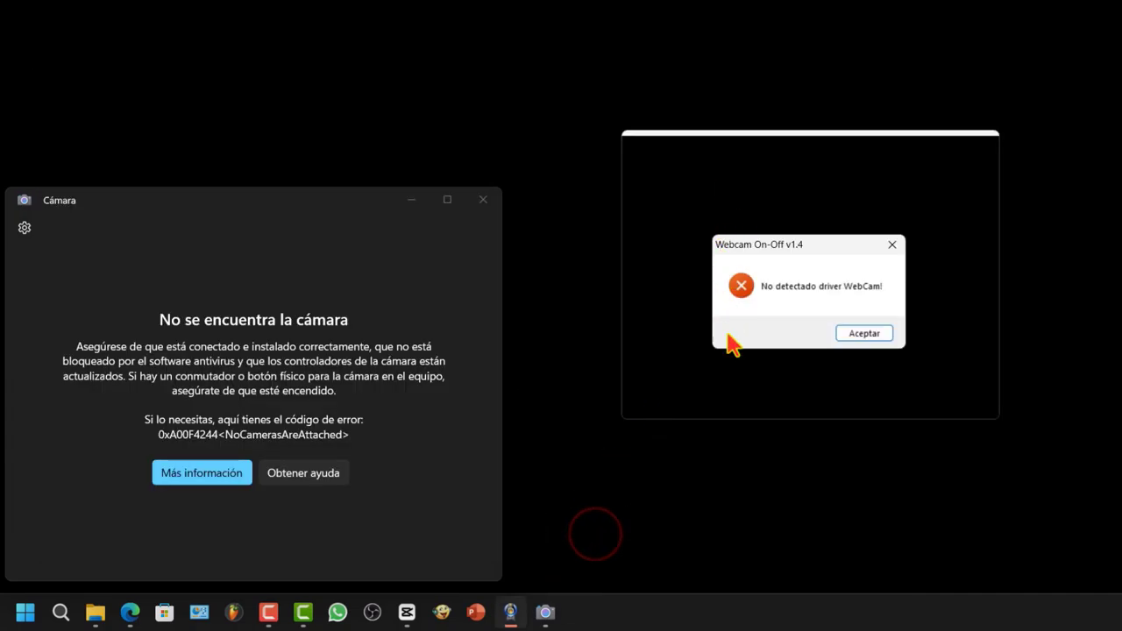
pyautogui.click(865, 333)
# Step: Enable the HP TrueVision HD Camera again, then open the Webcam On-Off preview and place it beside the Cámara window
pyautogui.click(580, 481)
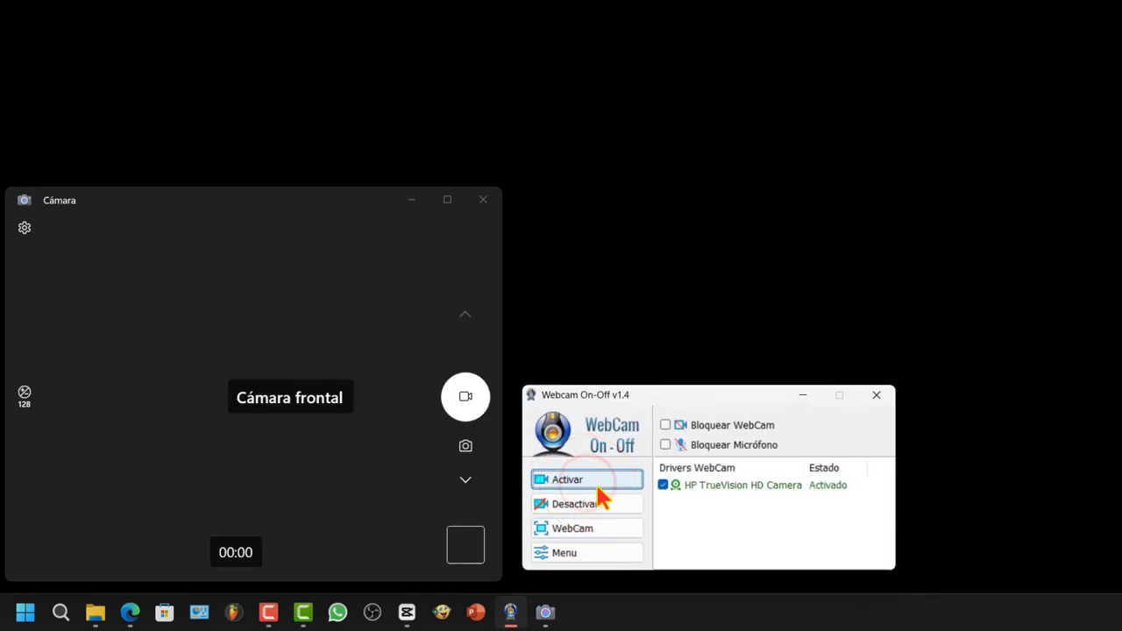
pyautogui.click(574, 528)
pyautogui.moveTo(702, 150); pyautogui.dragTo(584, 289)
# Step: Open the webcam preview's Propiedades de Video and review the device configuration and camera control settings
pyautogui.click(525, 289)
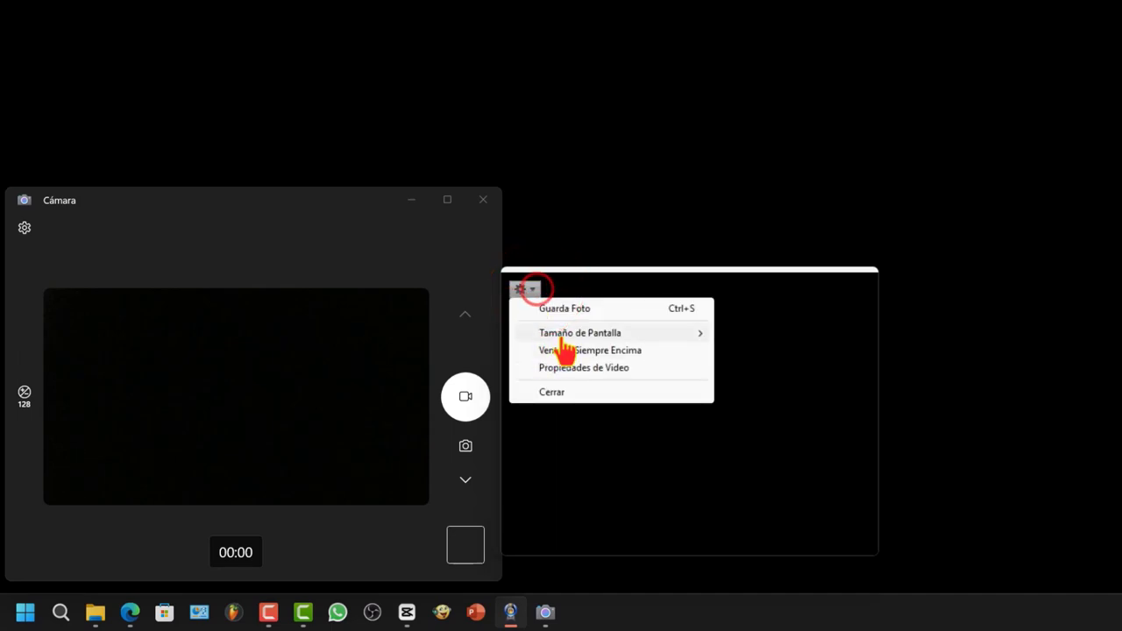
pyautogui.moveTo(566, 338)
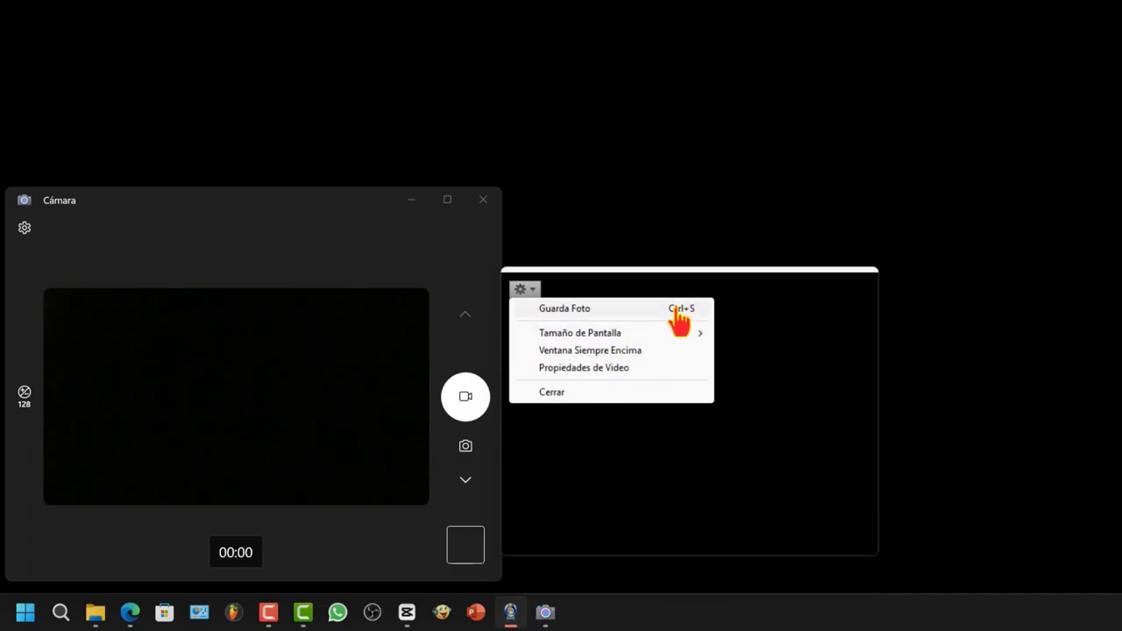
pyautogui.click(616, 368)
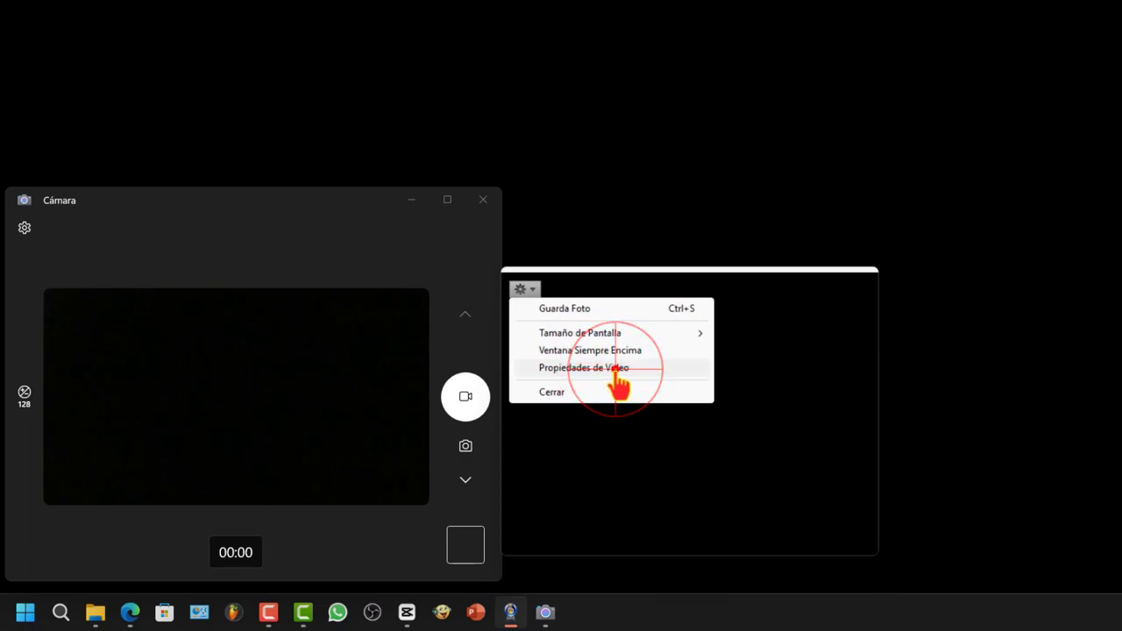
pyautogui.click(653, 301)
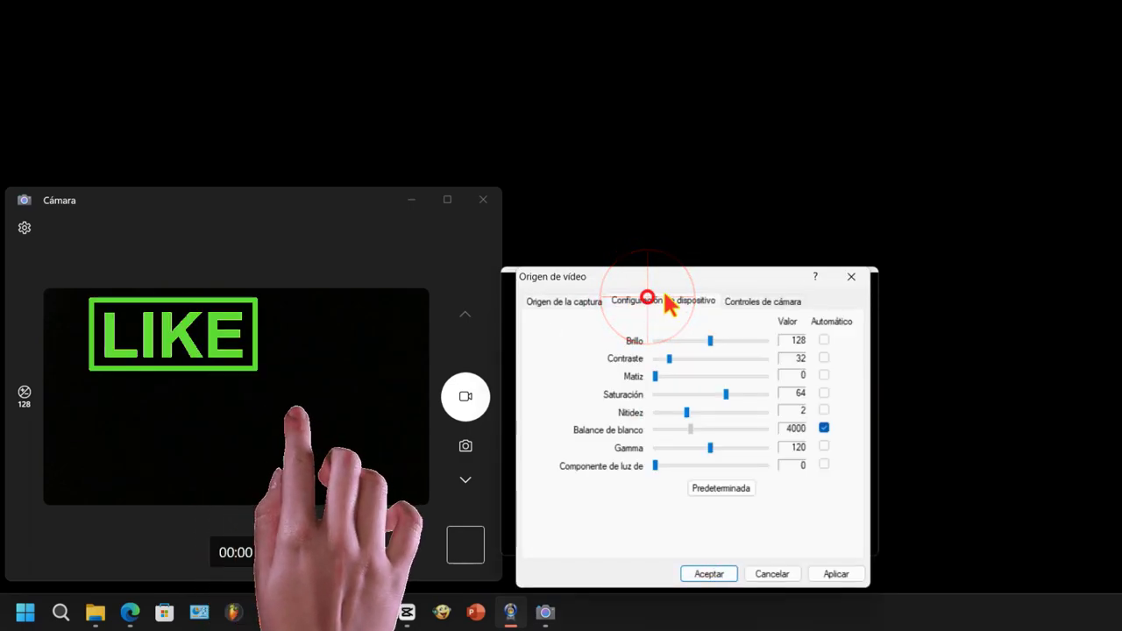
pyautogui.click(759, 301)
pyautogui.click(662, 302)
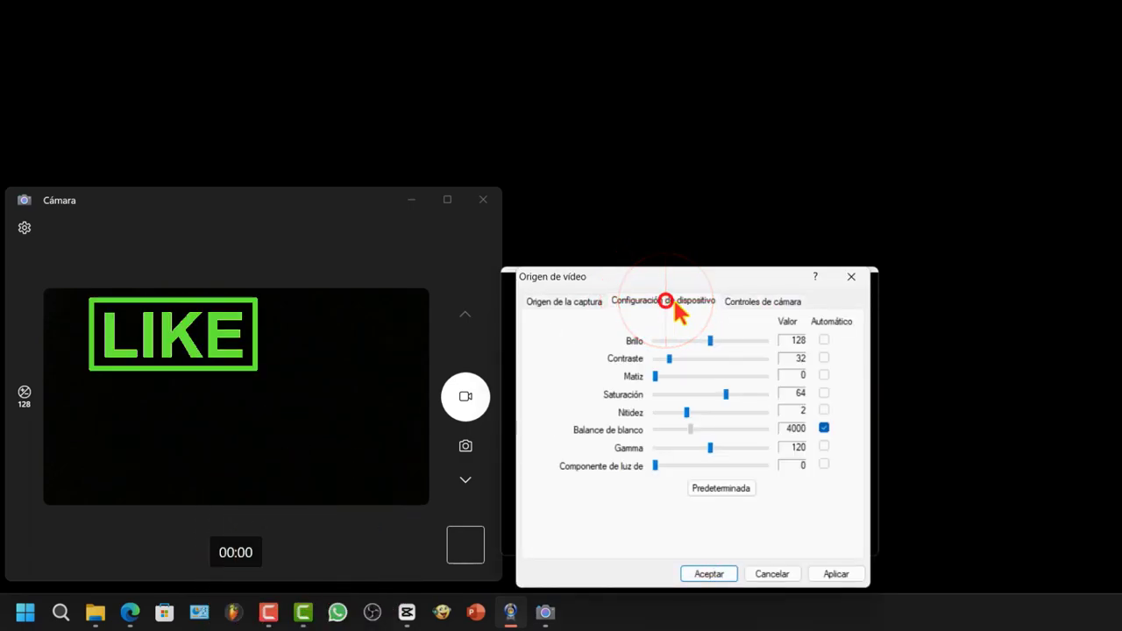